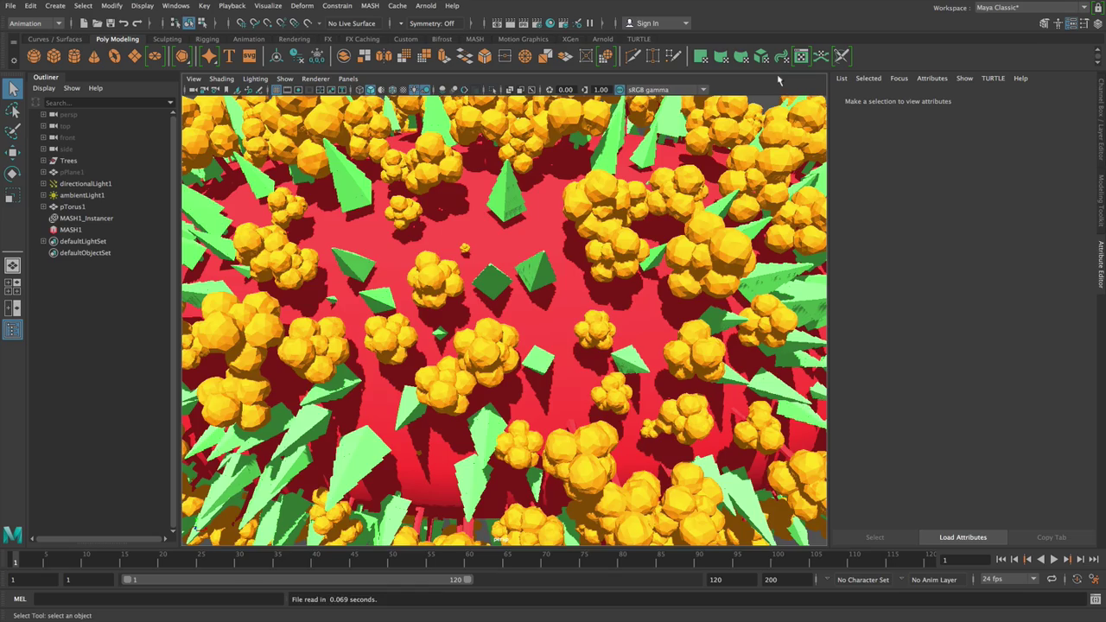
right_click_drag(724, 290, 627, 242, "alt")
left_click_drag(629, 248, 626, 349, "alt")
middle_click_drag(625, 352, 619, 328, "alt")
left_click_drag(619, 327, 593, 332, "alt")
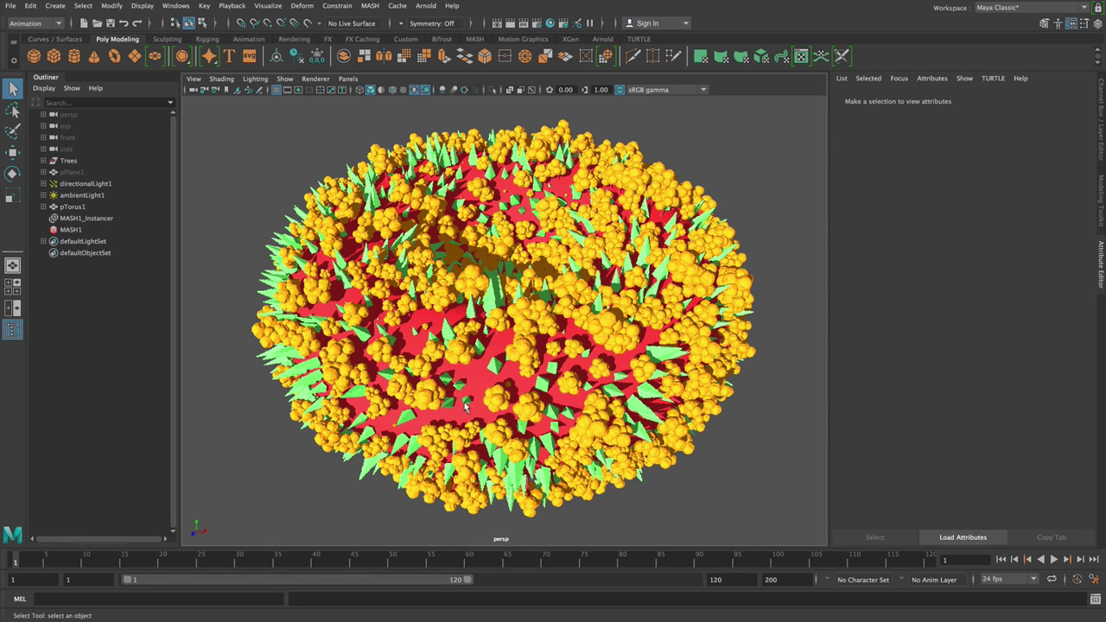
- Open the recent scene file IgnoreSlope.mb
left_click(11, 5)
mouse_move(104, 392)
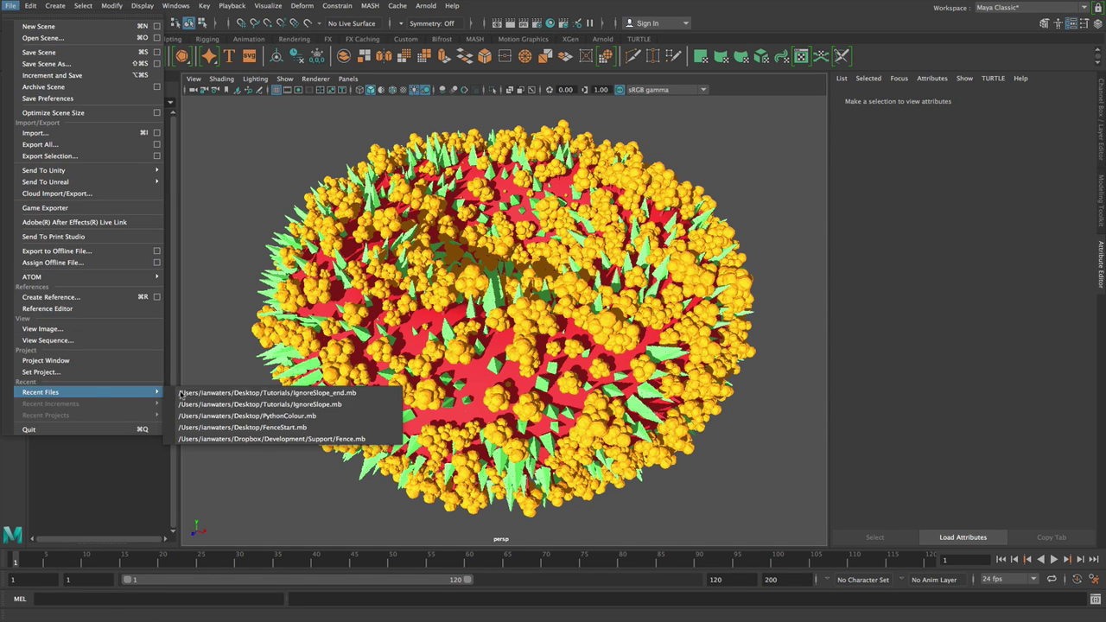
left_click(259, 404)
left_click(562, 317)
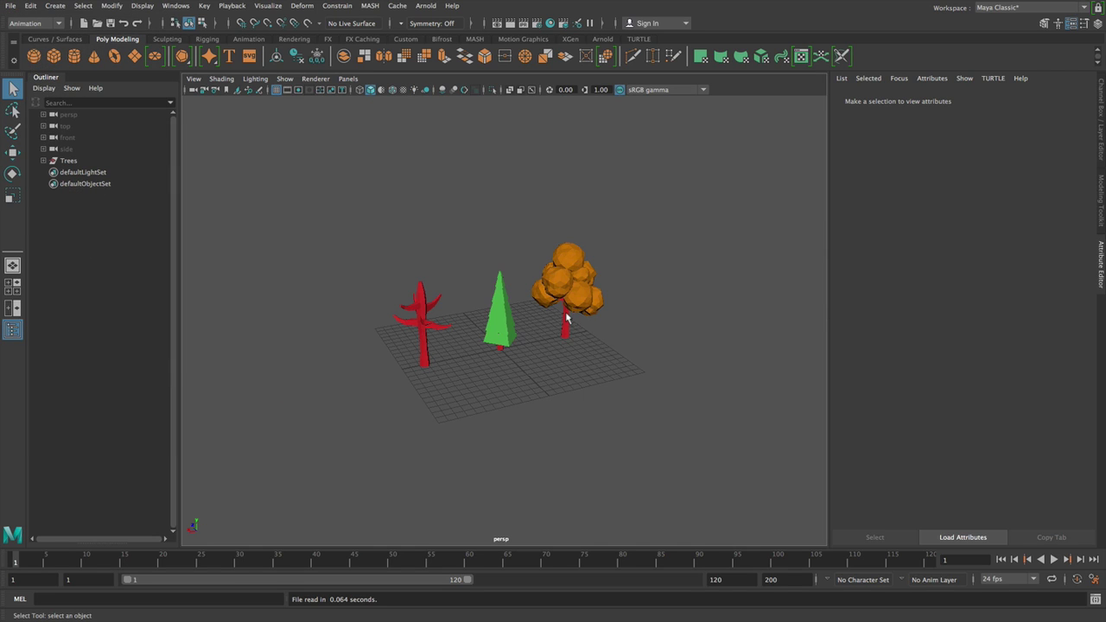
- Create a MASH network from the TreeZero, TreeOne and TreeTwo groups inside Trees
left_click(43, 161)
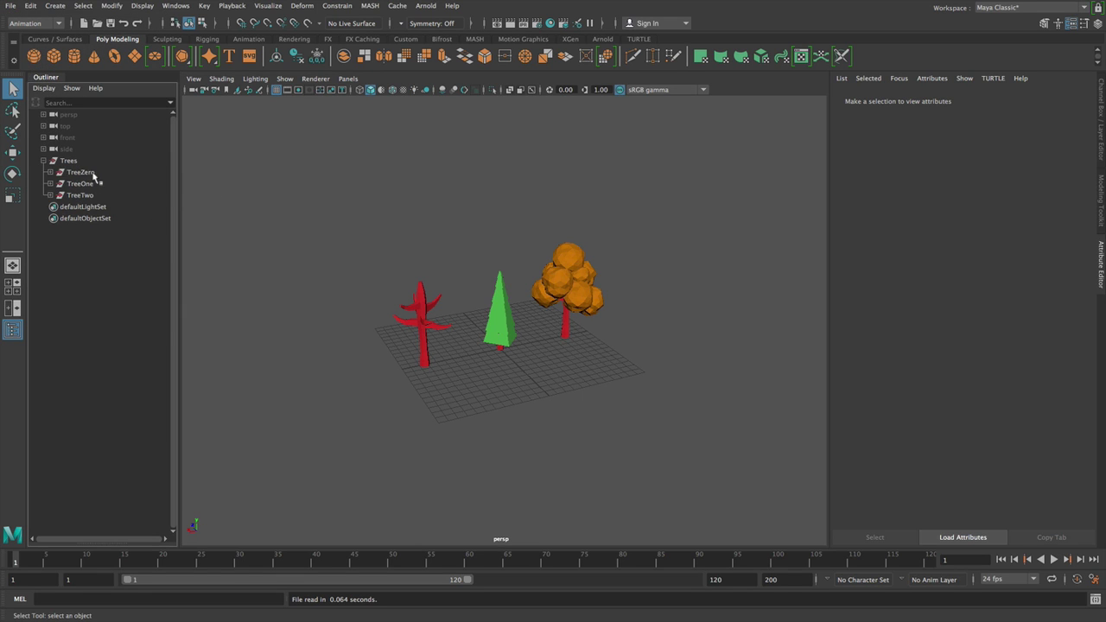
left_click_drag(86, 172, 103, 197)
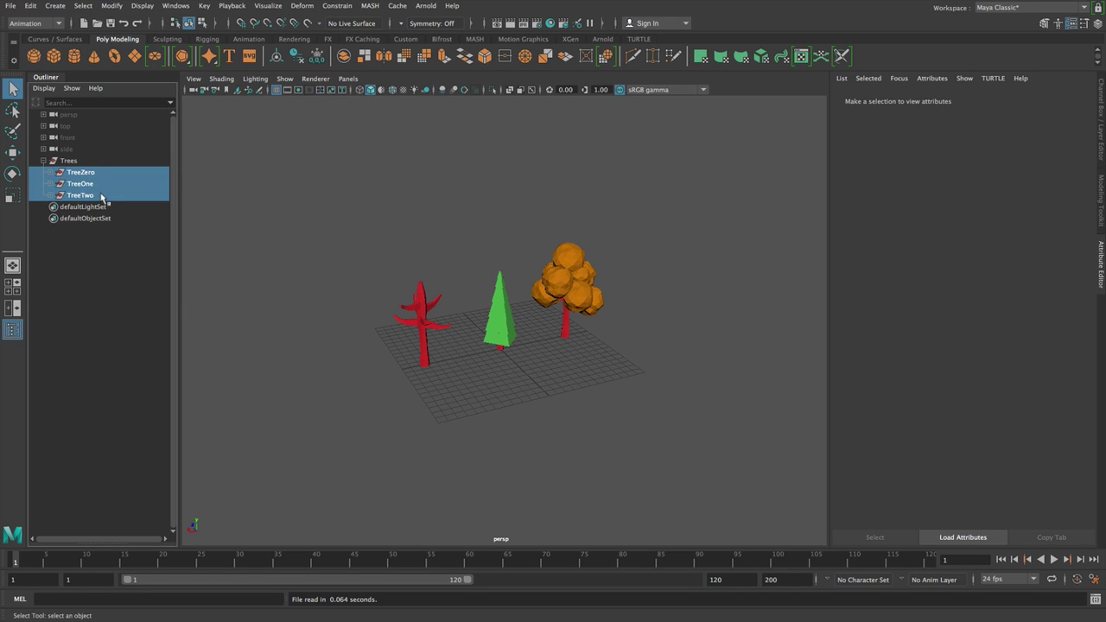
left_click(370, 6)
left_click(402, 27)
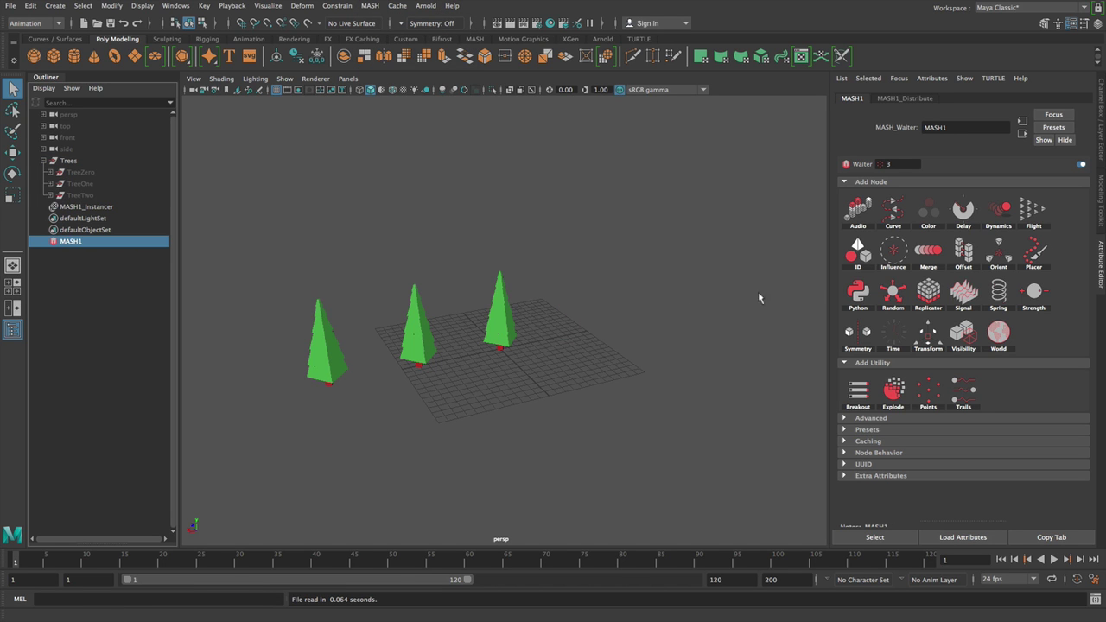
- Add an ID node to the MASH network and set the distribution's number of points to 20
left_click(858, 253)
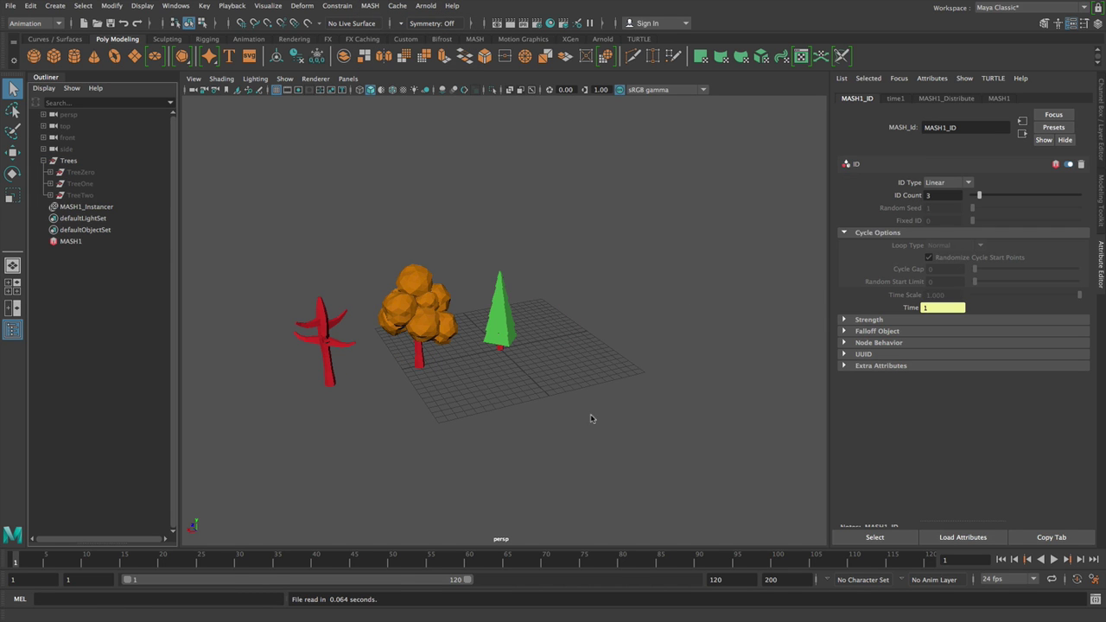
left_click(947, 99)
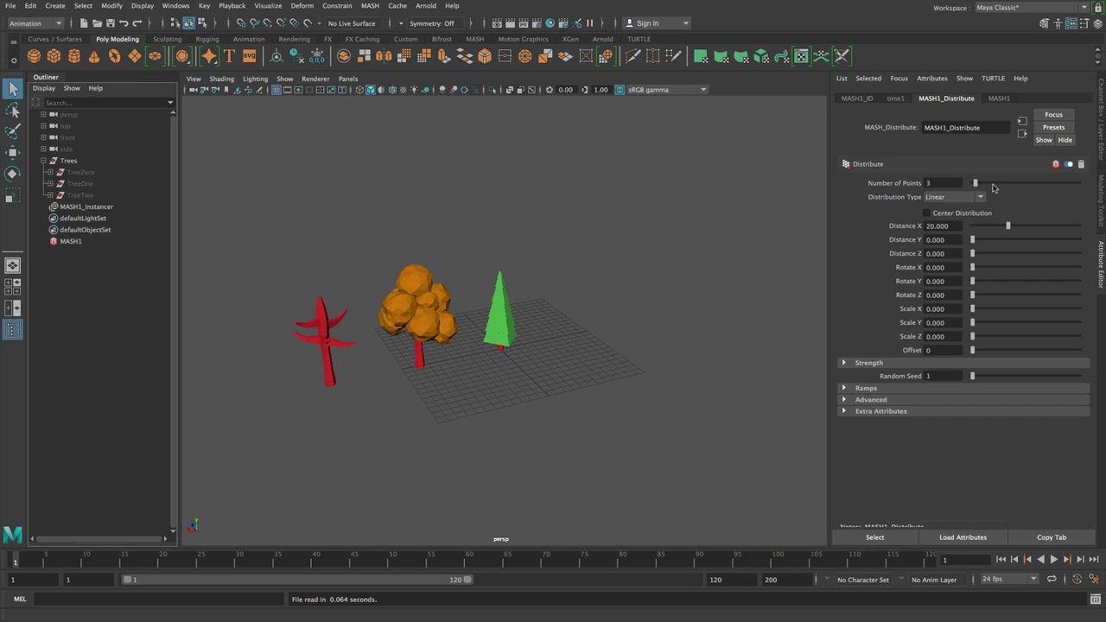
left_click(994, 184)
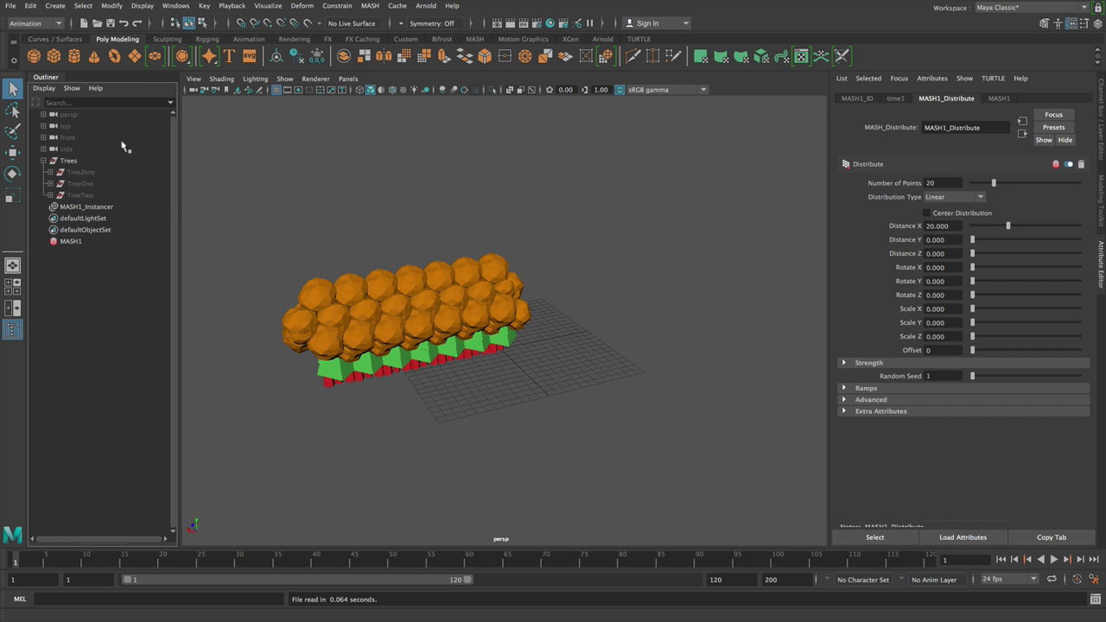
- Create a polygon torus at the origin and scale it uniformly to about 71.3
left_click(116, 57)
scroll(492, 388, "down", 5)
key("r")
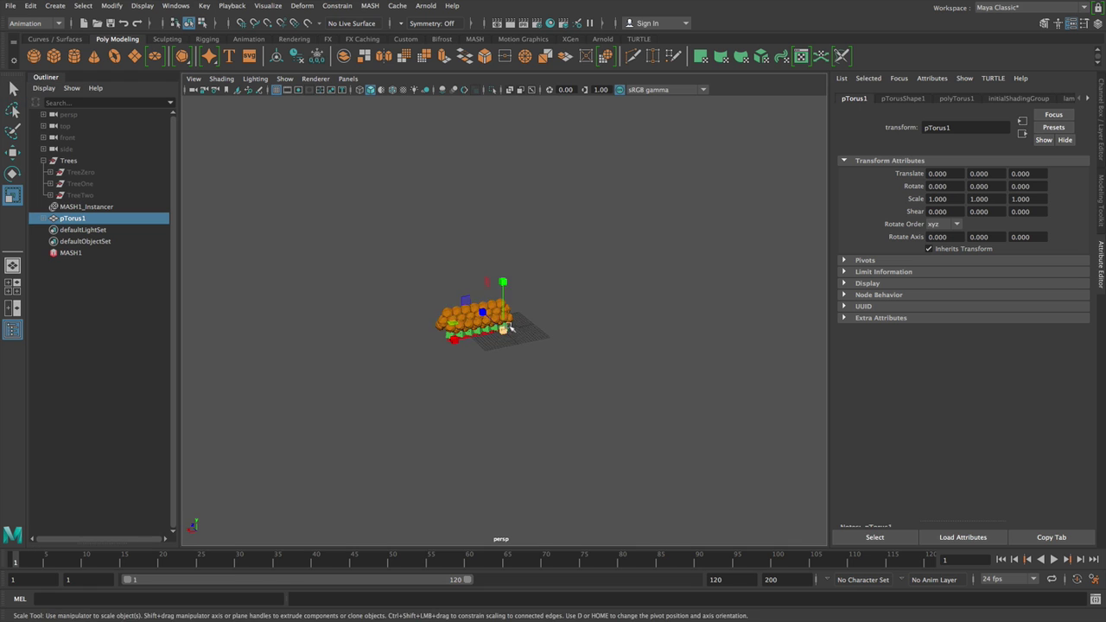
left_click_drag(511, 327, 220, 288)
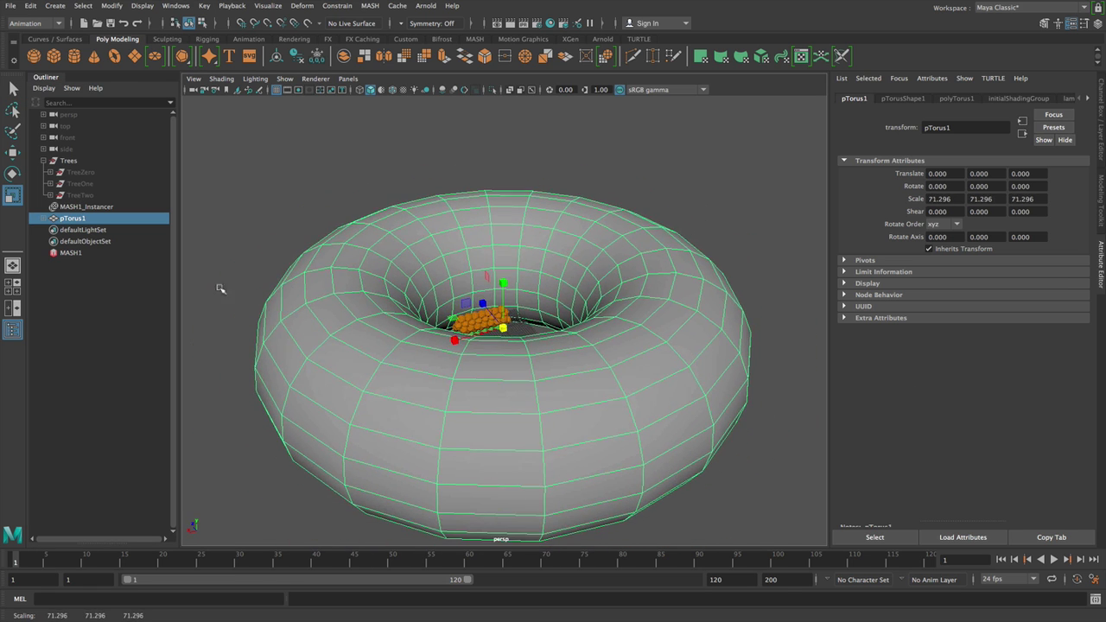
- Set the MASH distribution type to Mesh and connect pTorus1 as its input mesh
left_click(87, 252)
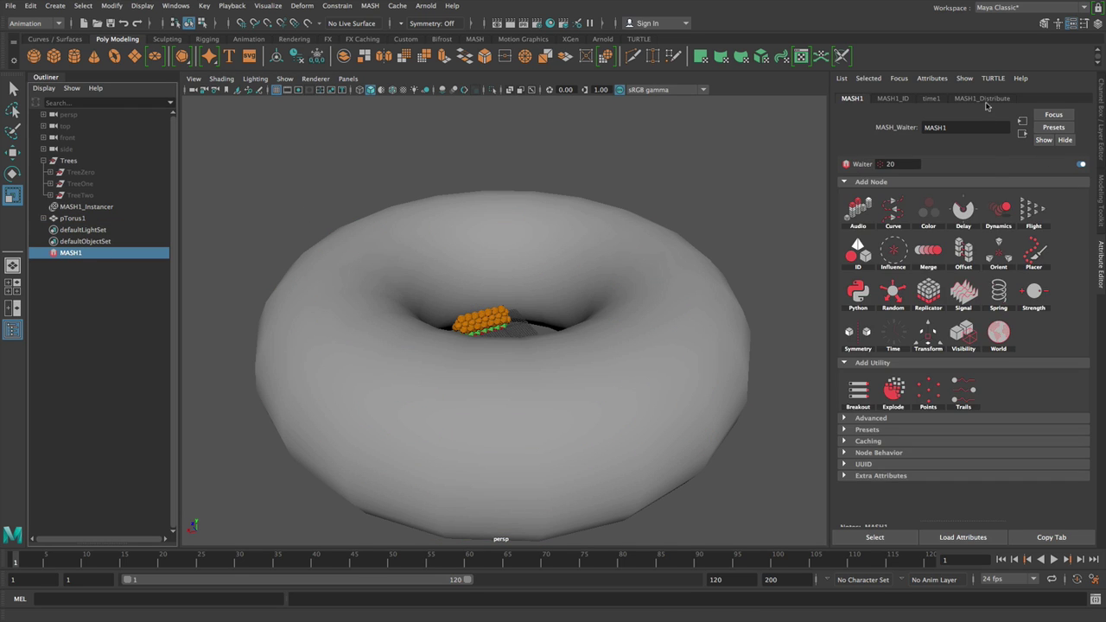
left_click(982, 99)
left_click(942, 197)
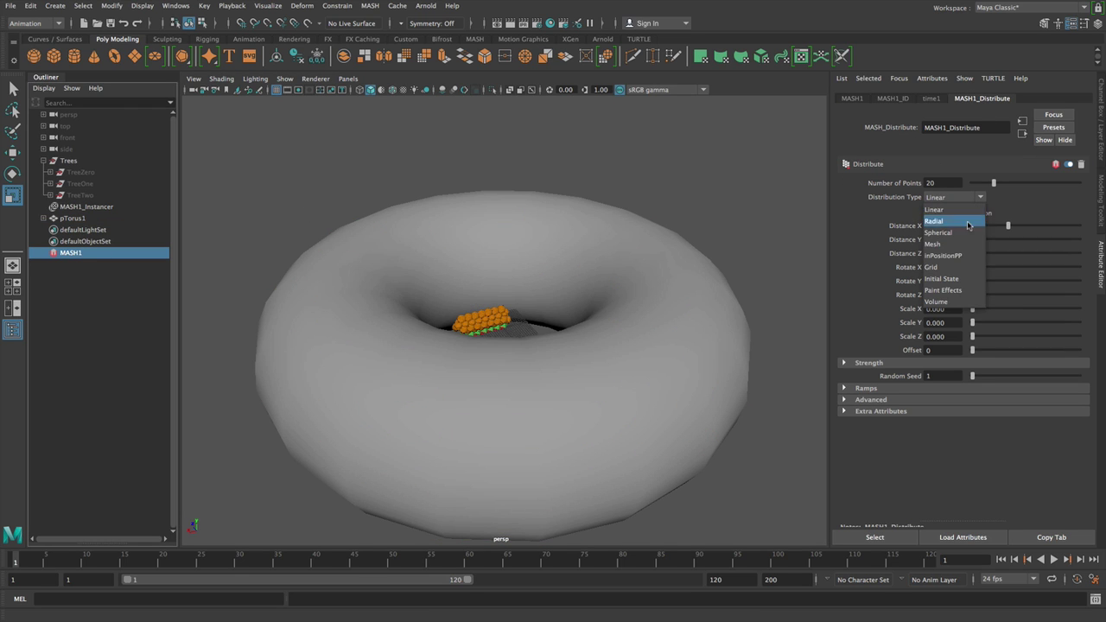
left_click(944, 250)
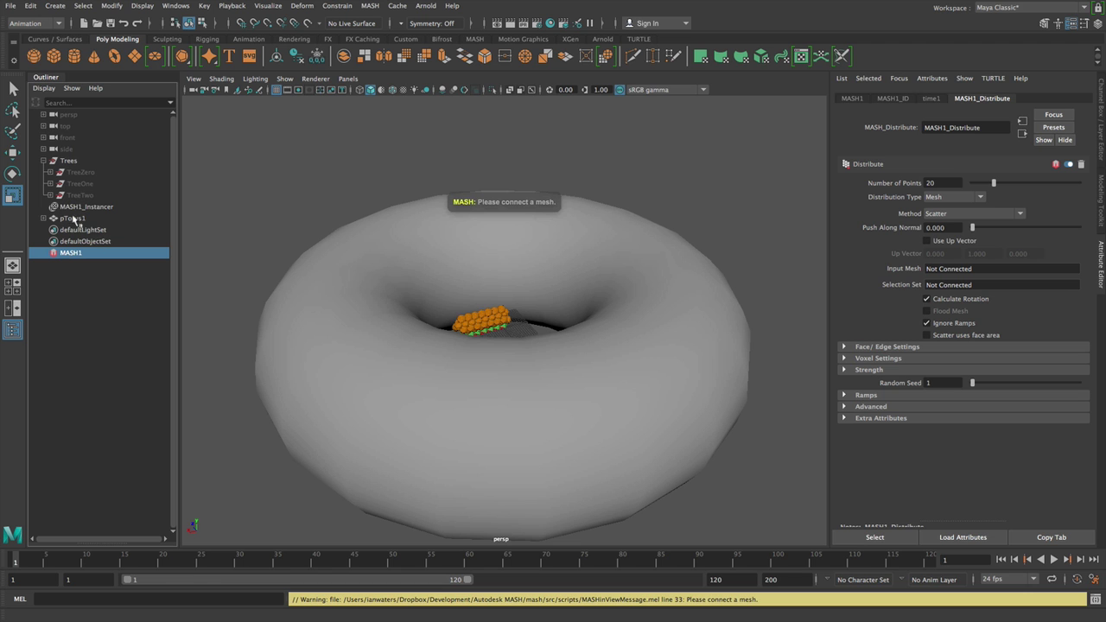
middle_click_drag(74, 219, 1001, 271)
left_click_drag(519, 328, 674, 259, "alt")
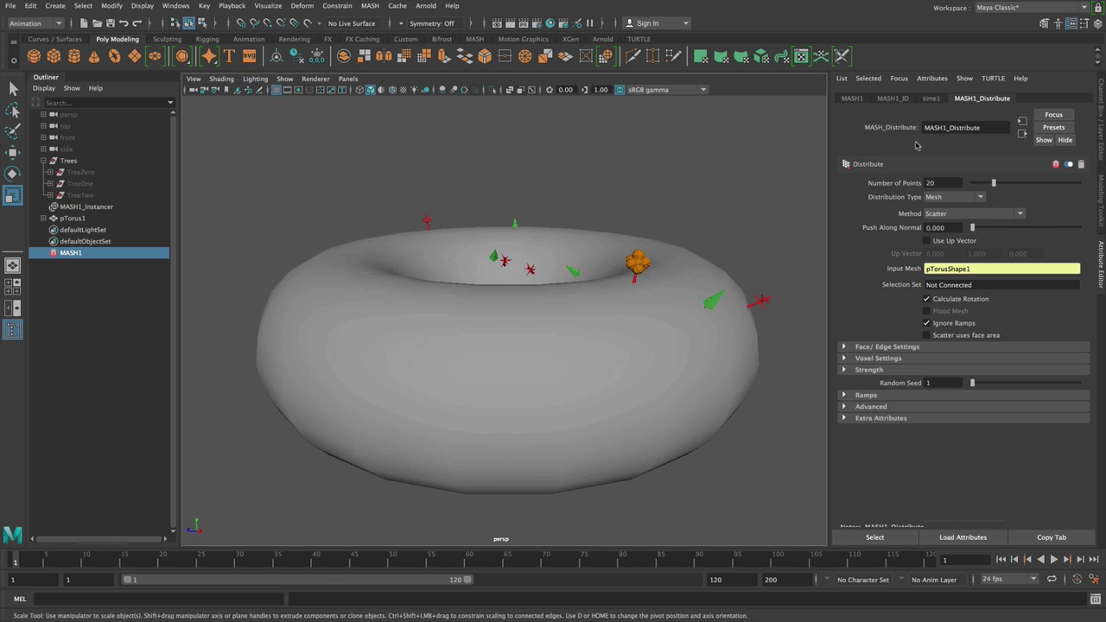
- Add a World node to the MASH network and set its cluster mode to Terrestrial Ecosystem
left_click(852, 98)
left_click(1020, 342)
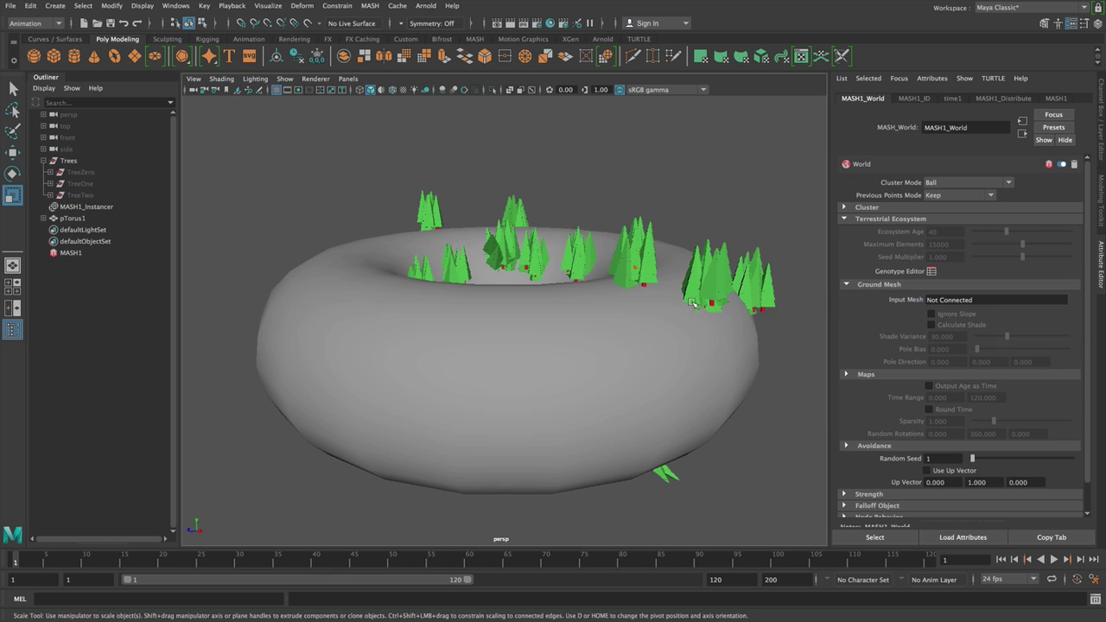
left_click_drag(605, 311, 666, 309, "alt")
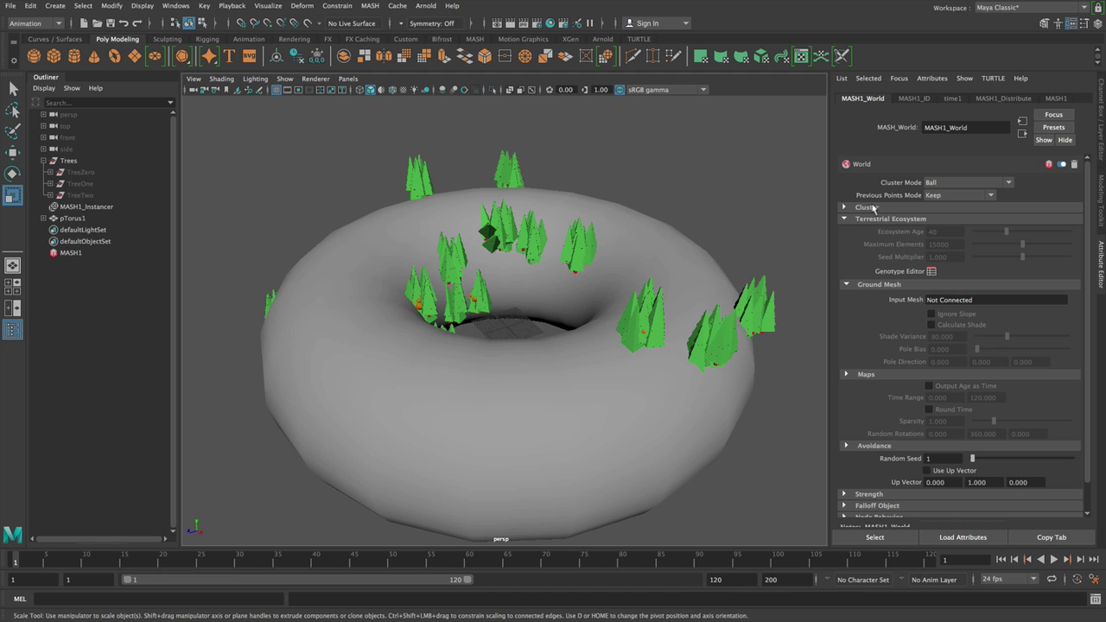
left_click(928, 185)
left_click(968, 263)
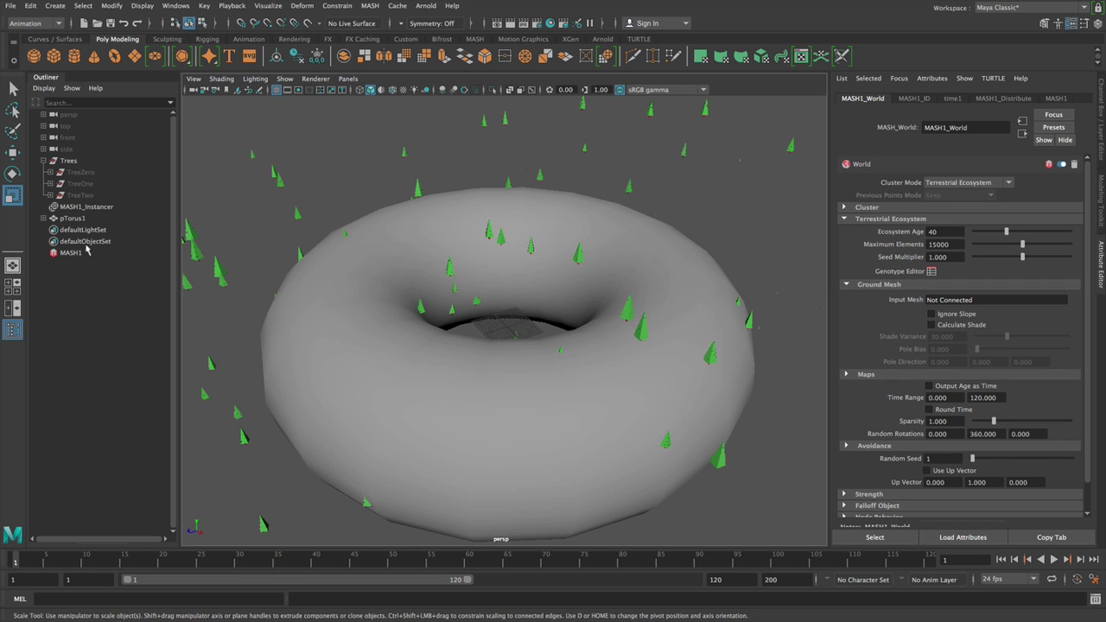
- Connect pTorus1 as the World node's ground mesh and set the Ecosystem Age to 120
middle_click_drag(71, 219, 949, 302)
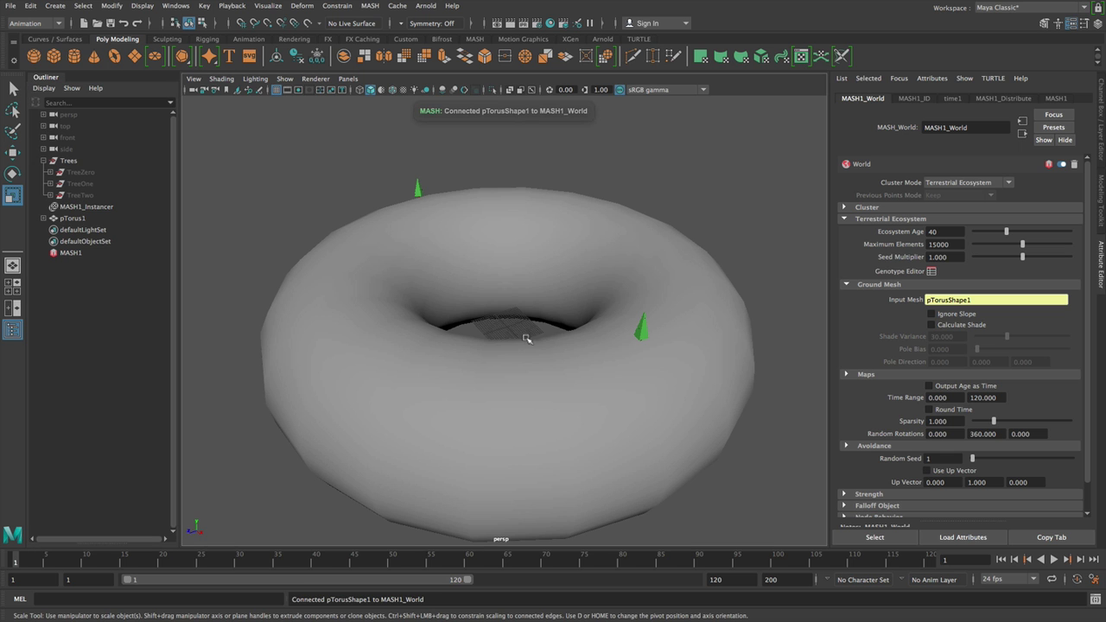
left_click_drag(543, 331, 583, 316, "alt")
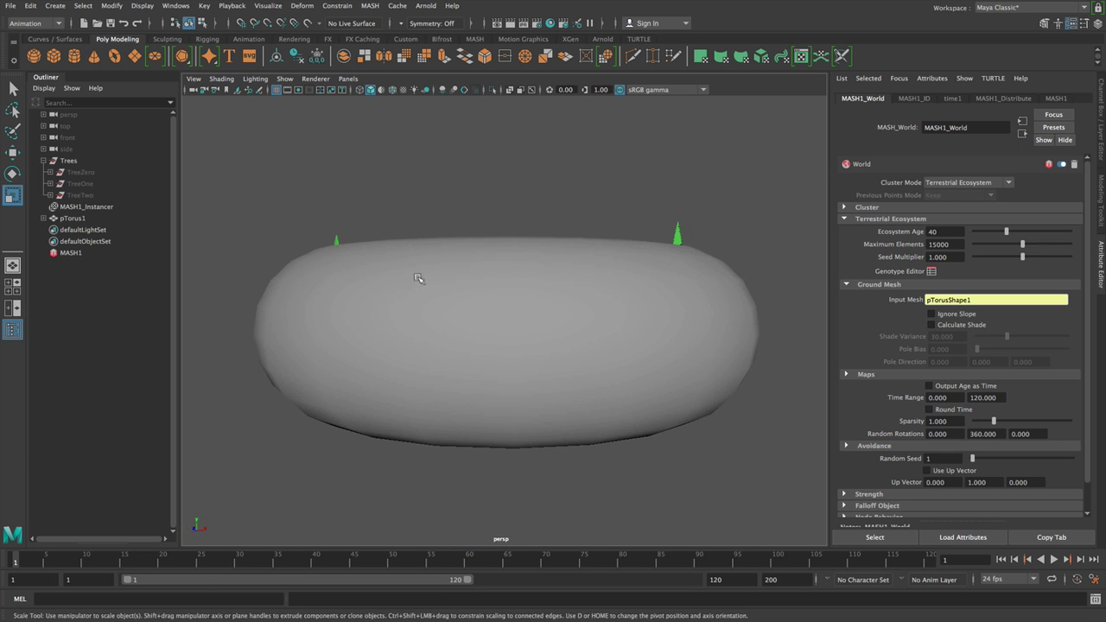
left_click_drag(312, 260, 354, 294, "alt")
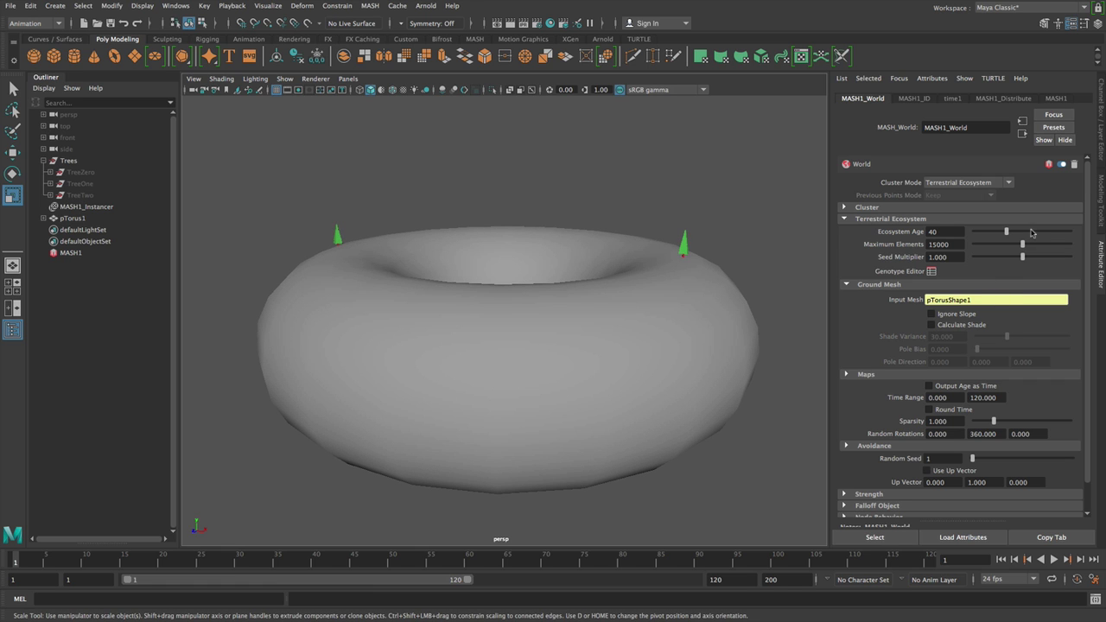
left_click_drag(1007, 232, 1070, 232)
- Examine the placement of the trees on the torus from several angles and up close
left_click_drag(458, 227, 482, 297, "alt")
left_click_drag(472, 377, 451, 343, "alt")
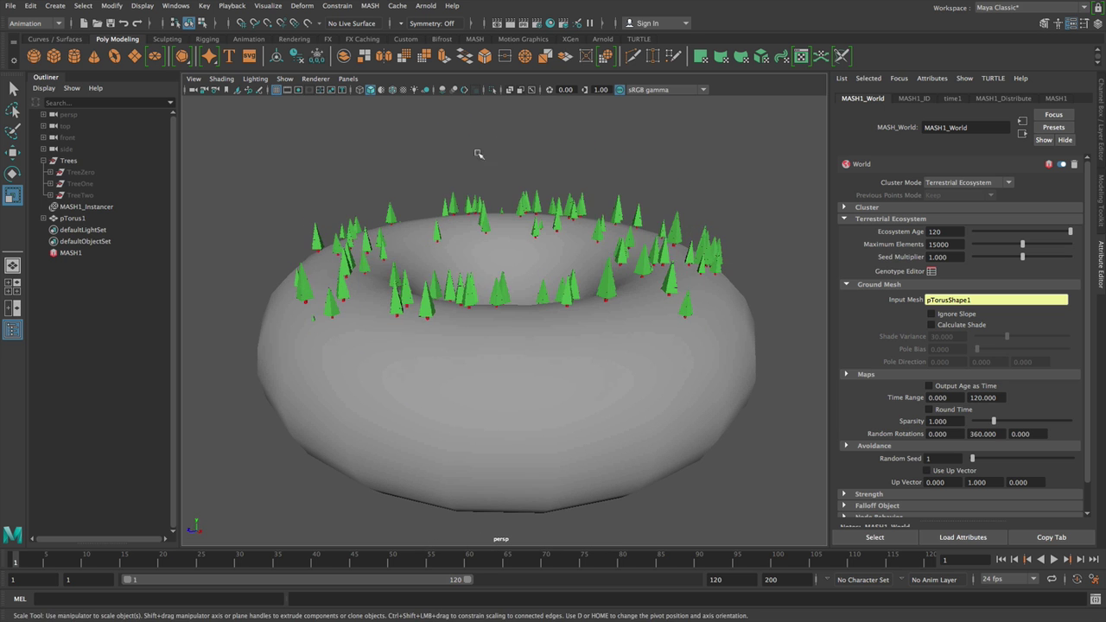
left_click_drag(436, 293, 414, 338, "alt")
left_click_drag(494, 294, 534, 281, "alt")
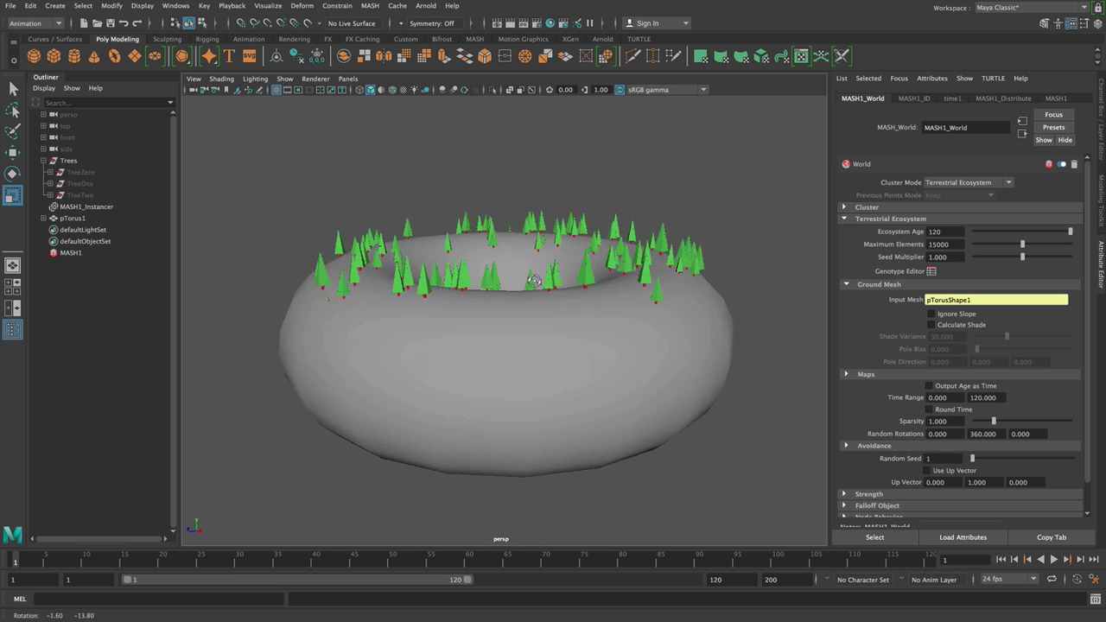
right_click_drag(534, 280, 590, 312, "alt")
left_click_drag(590, 311, 583, 317, "alt")
middle_click_drag(583, 316, 560, 299, "alt")
left_click_drag(560, 299, 561, 315, "alt")
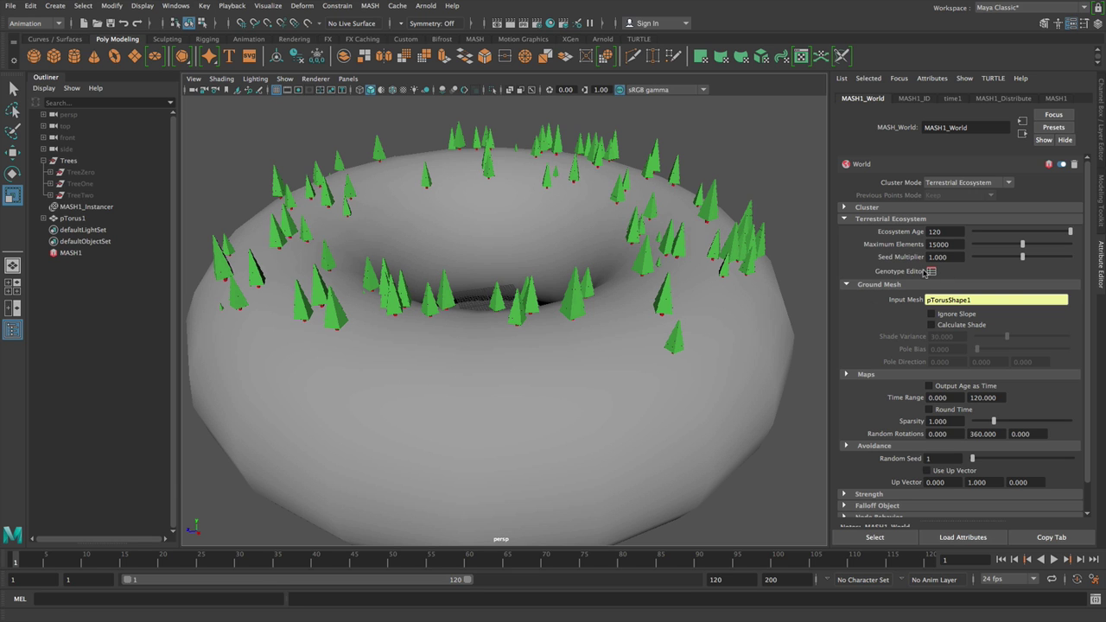
- Open the World node's Genotype Editor and rename the default genotype as Tree0
left_click(930, 271)
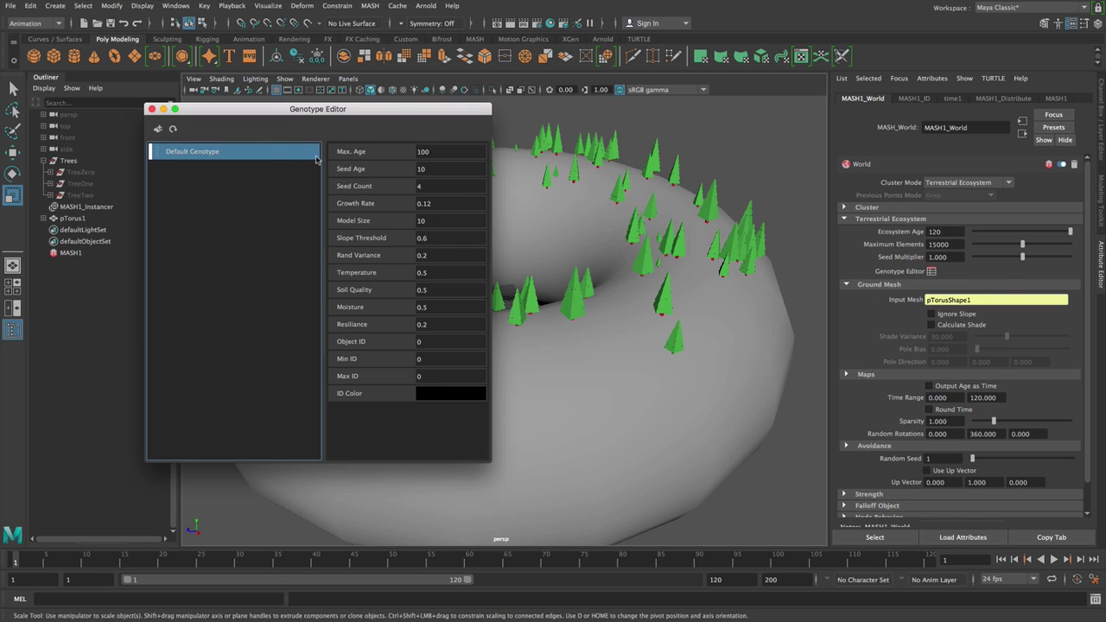
double_click(179, 153)
type("Tree")
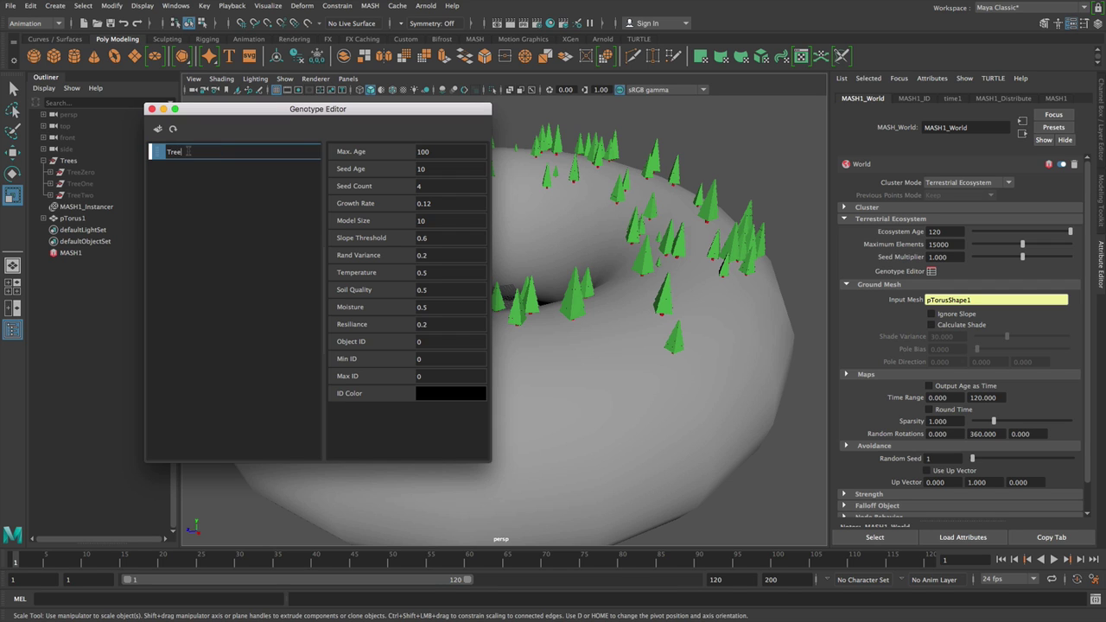
type("0")
key("Return")
- Add two more genotypes and name them Tree1 and Tree2
left_click(158, 129)
left_click(157, 129)
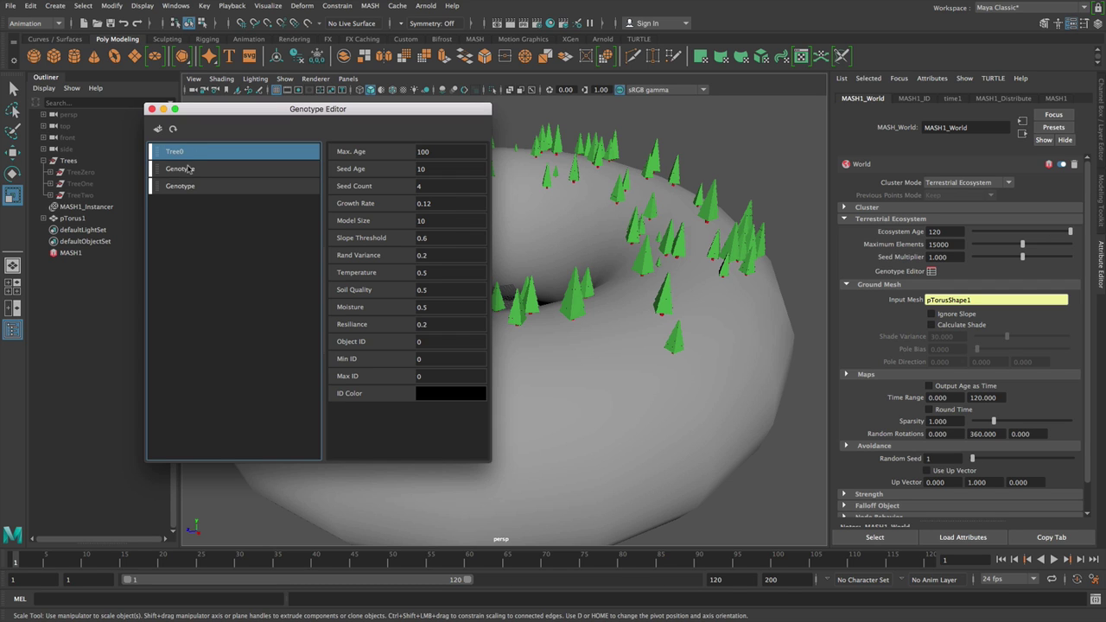
double_click(187, 166)
type("Tree1")
key("Return")
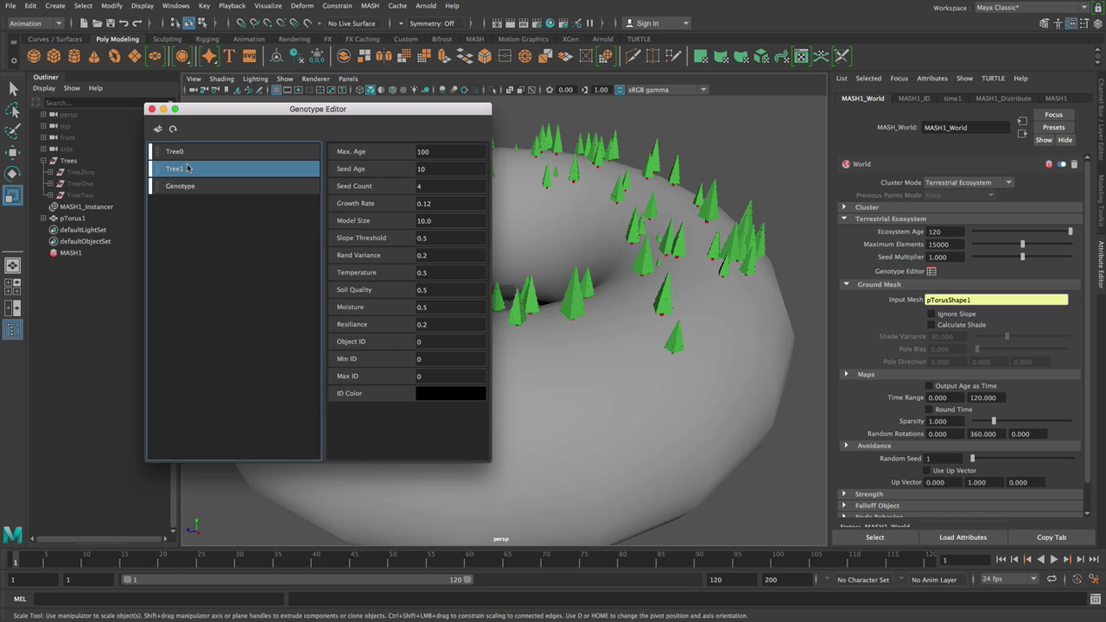
double_click(188, 186)
type("Tre")
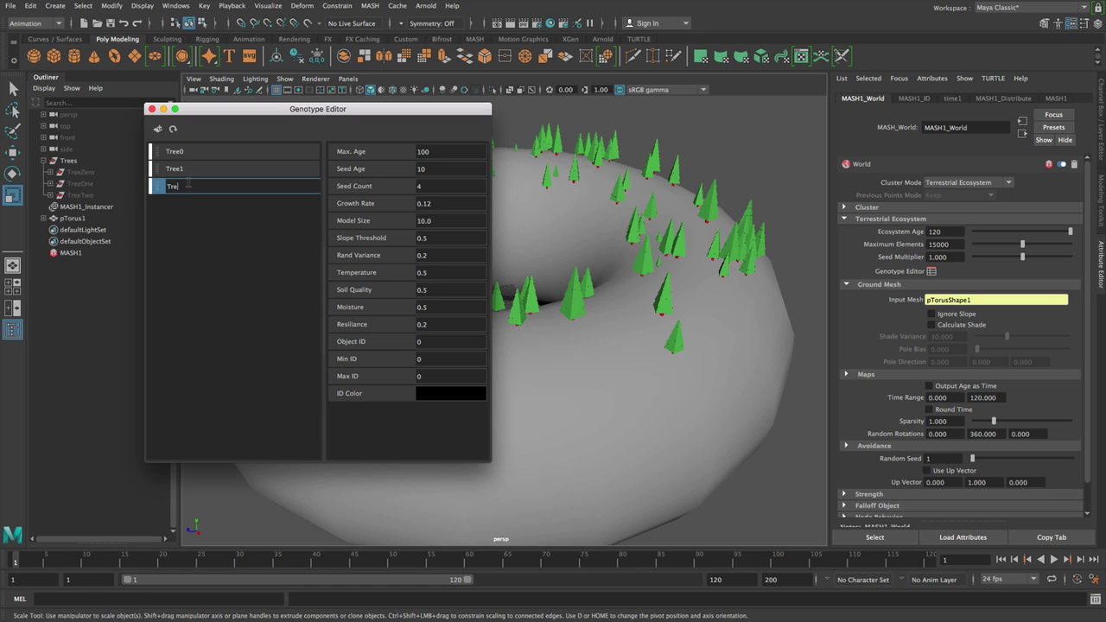
type("e2")
key("Return")
- Check the order of the instanced objects on MASH1_Instancer, and return to the MASH1 network
left_click(205, 152)
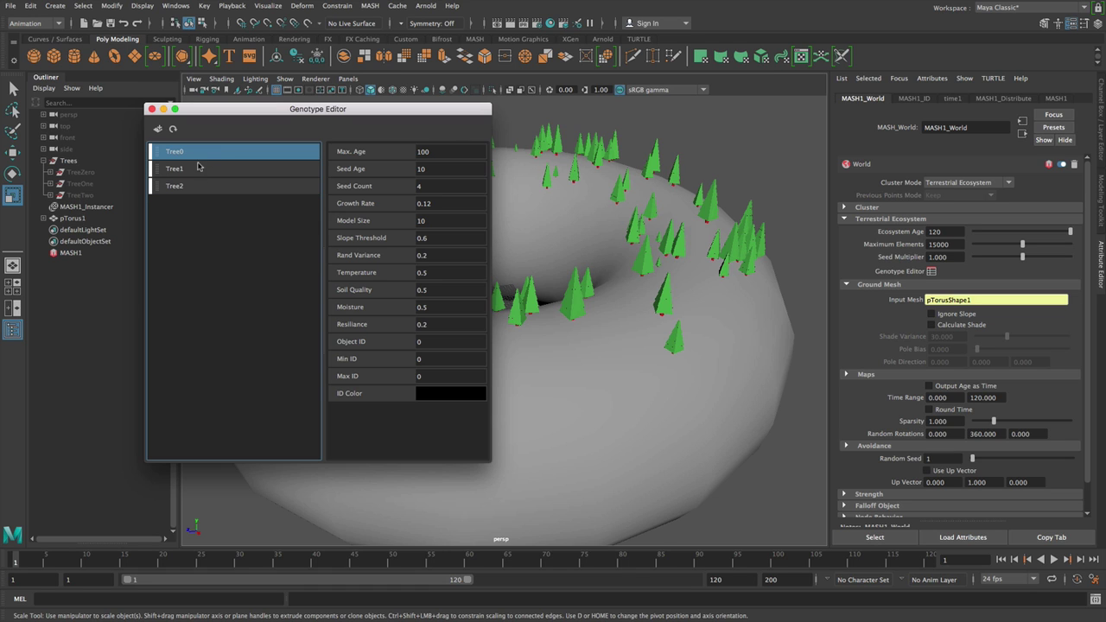
left_click(102, 208)
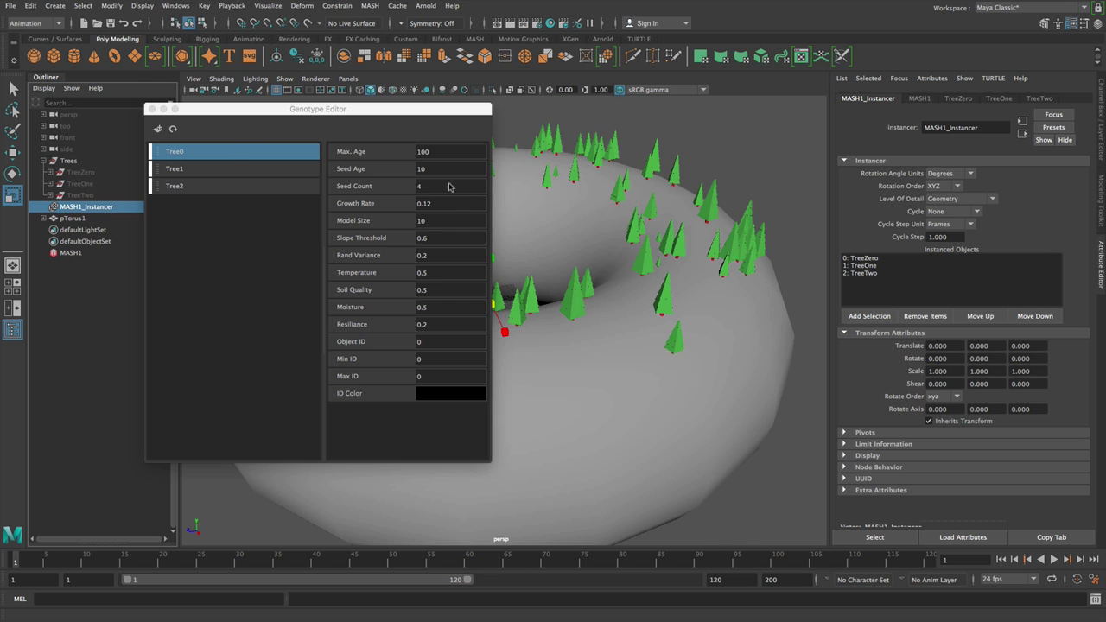
left_click(89, 273)
left_click(101, 251)
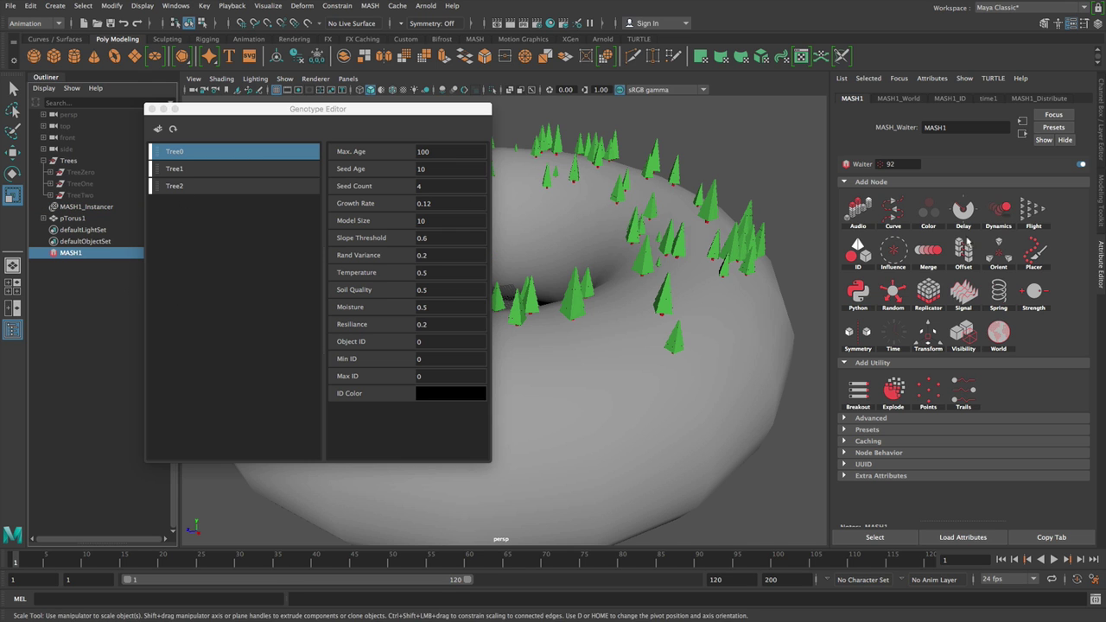
- Set the Tree1 genotype's Object ID to 1
left_click(224, 170)
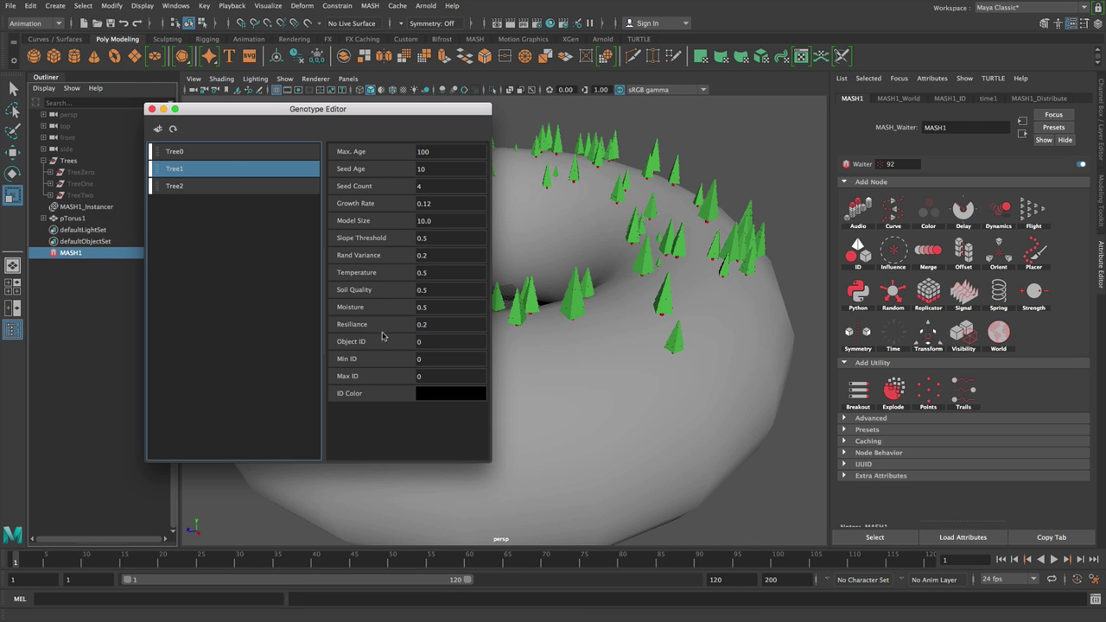
left_click(430, 342)
type("1")
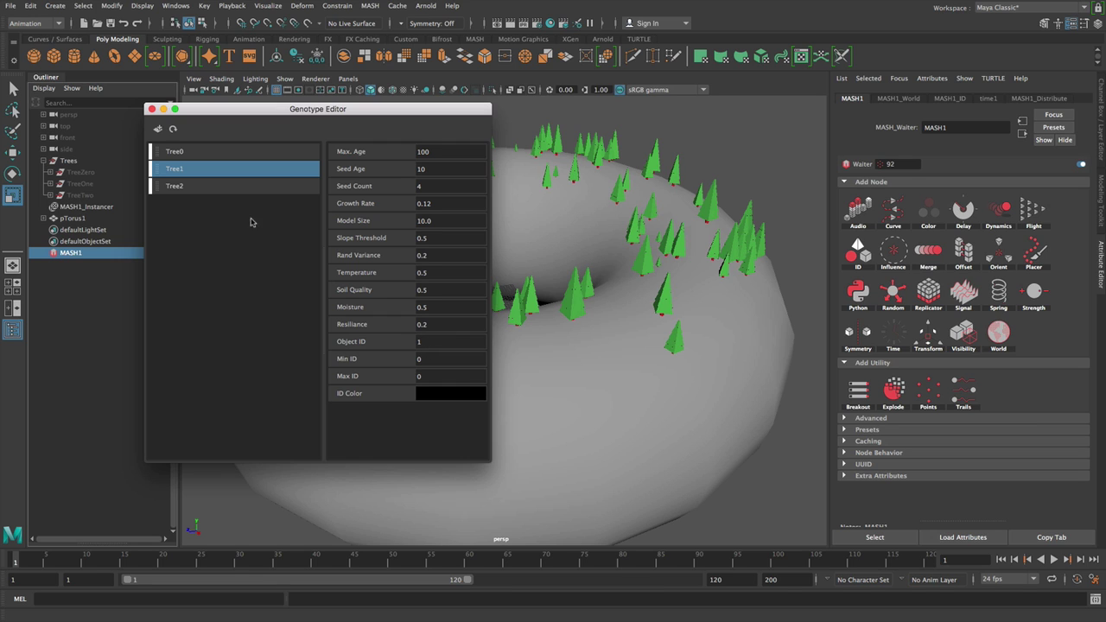
- Set the Tree2 genotype's Object ID to 2 and refresh the ecosystem from the Genotype Editor
left_click(240, 186)
left_click(430, 341)
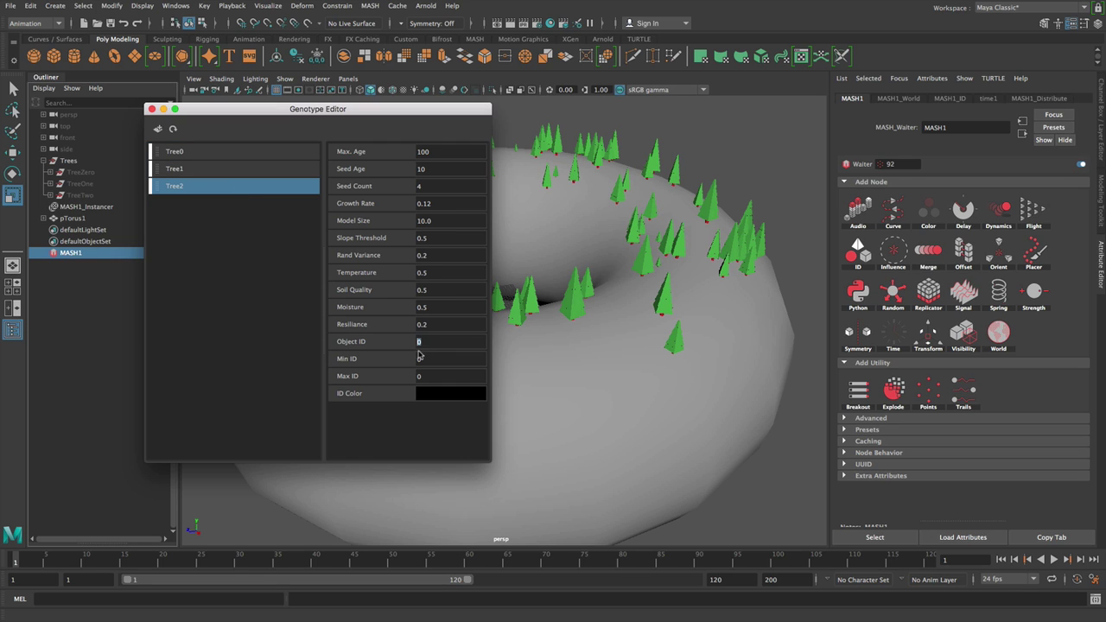
left_click(173, 129)
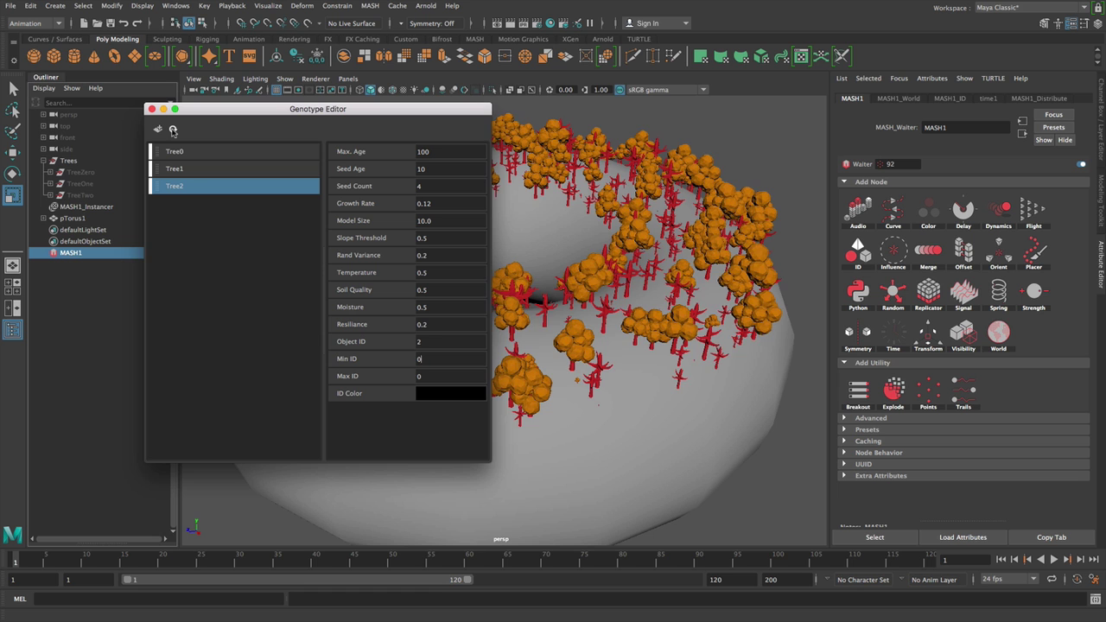
- Review the settings of the Tree0, Tree1 and Tree2 genotypes, and move the Genotype Editor off the viewport
left_click_drag(249, 112, 246, 164)
left_click(233, 206)
left_click(238, 222)
left_click(240, 205)
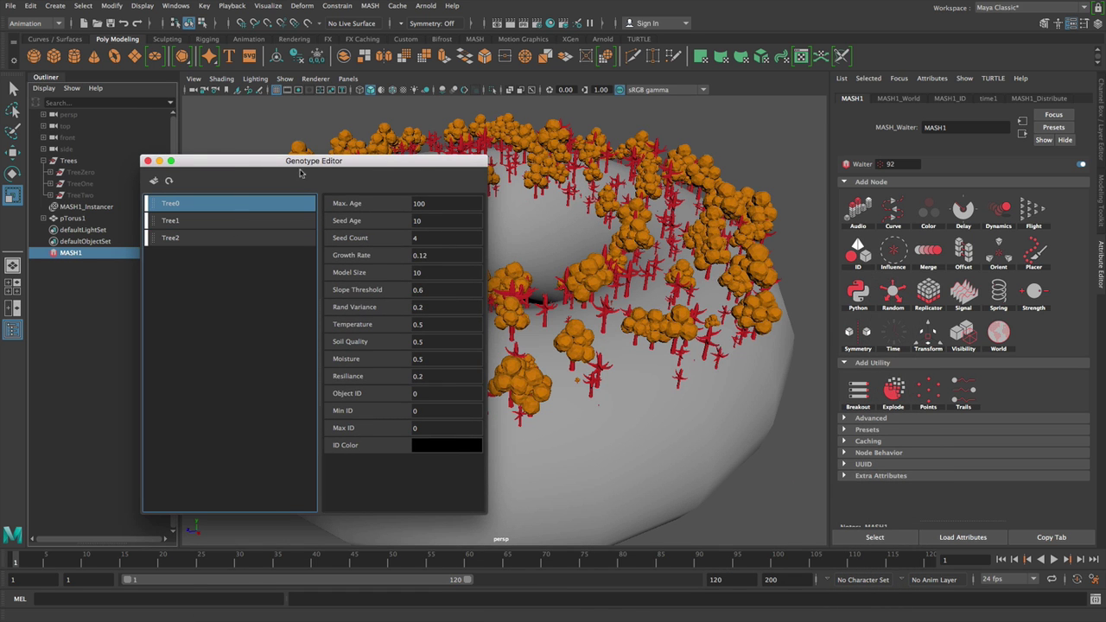
left_click(242, 223)
left_click(248, 236)
left_click_drag(335, 162, 3, 432)
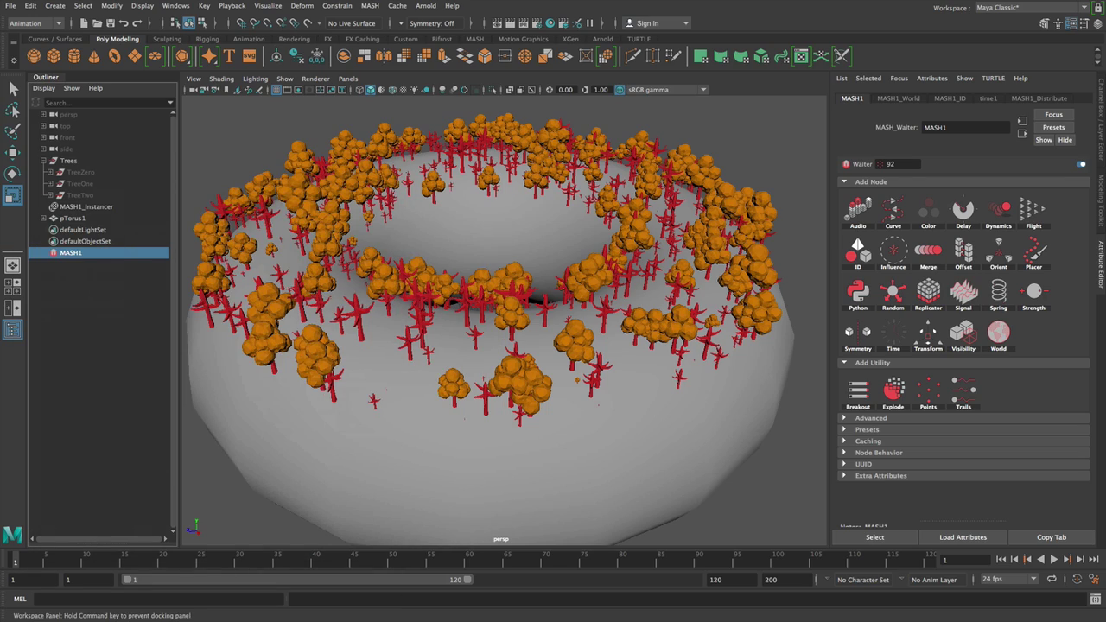
- Raise the MASH1_Distribute node's Number of Points to 46 and inspect the tree coverage around the torus
mouse_move(603, 210)
left_mouse_down("alt")
mouse_move(607, 279)
mouse_move(610, 222)
left_mouse_up("alt")
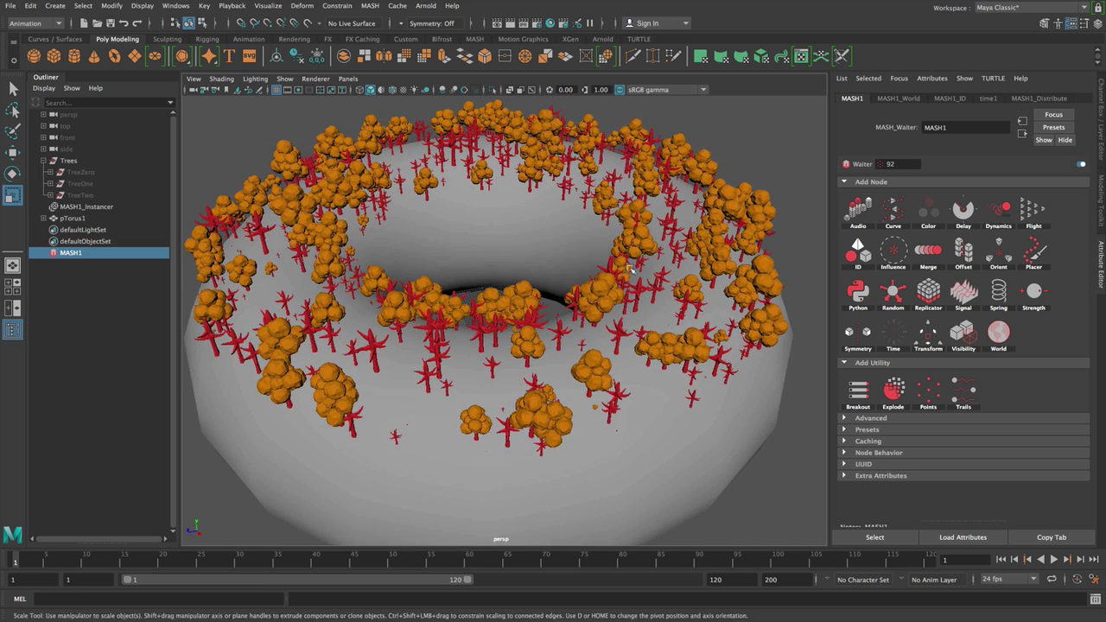
left_click_drag(629, 268, 587, 265, "alt")
left_click(1021, 100)
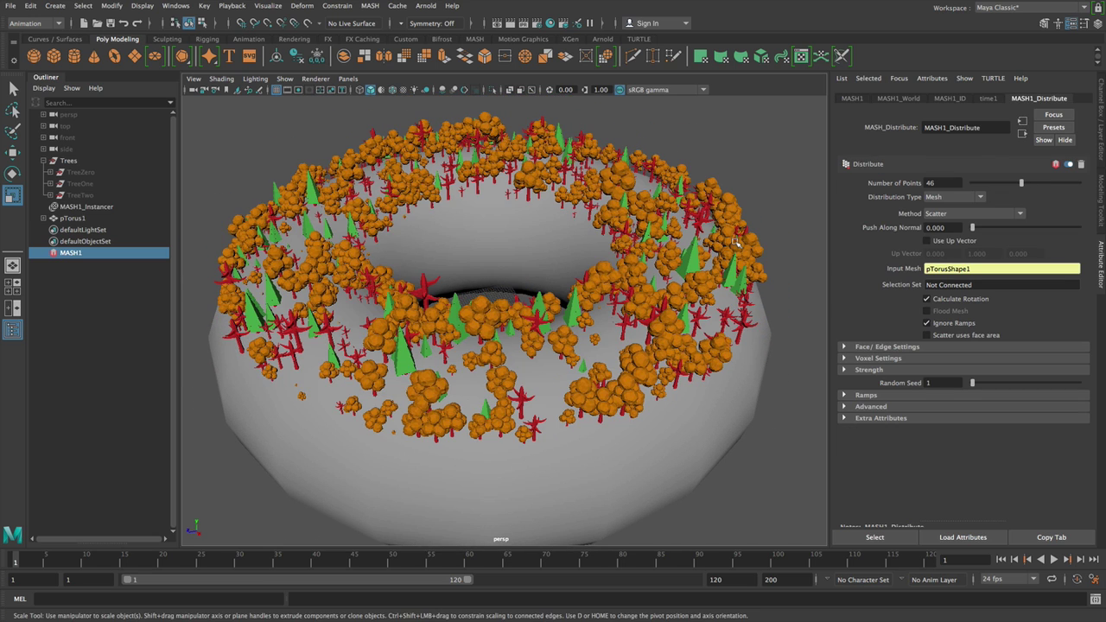
mouse_move(647, 252)
left_mouse_down("alt")
mouse_move(647, 272)
mouse_move(657, 263)
left_mouse_up("alt")
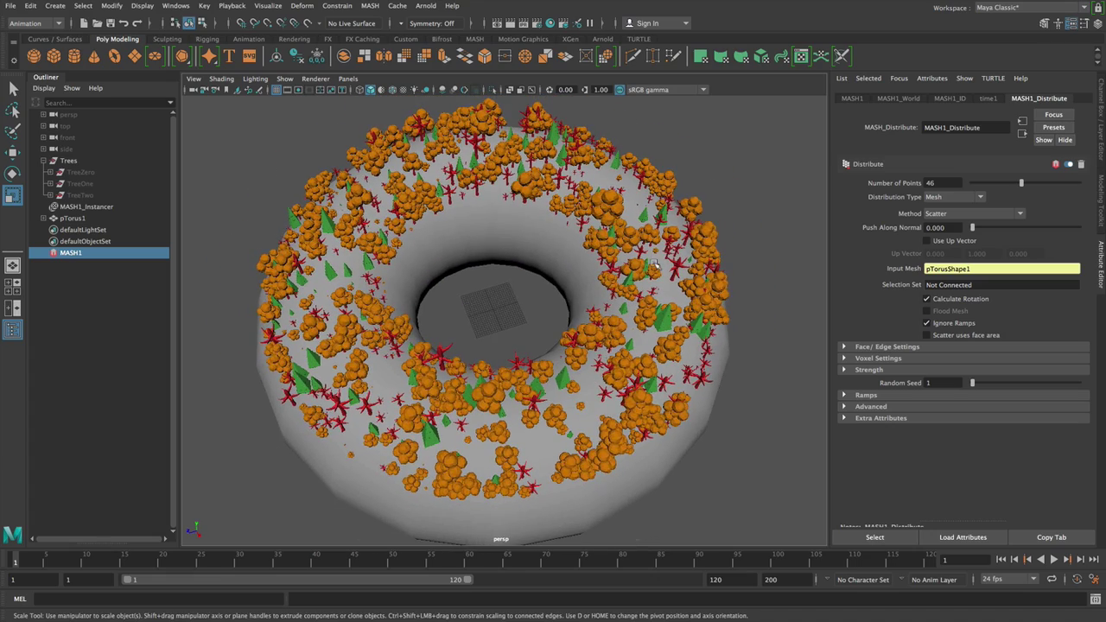
left_click_drag(705, 227, 479, 251, "alt")
left_click_drag(543, 264, 424, 256, "alt")
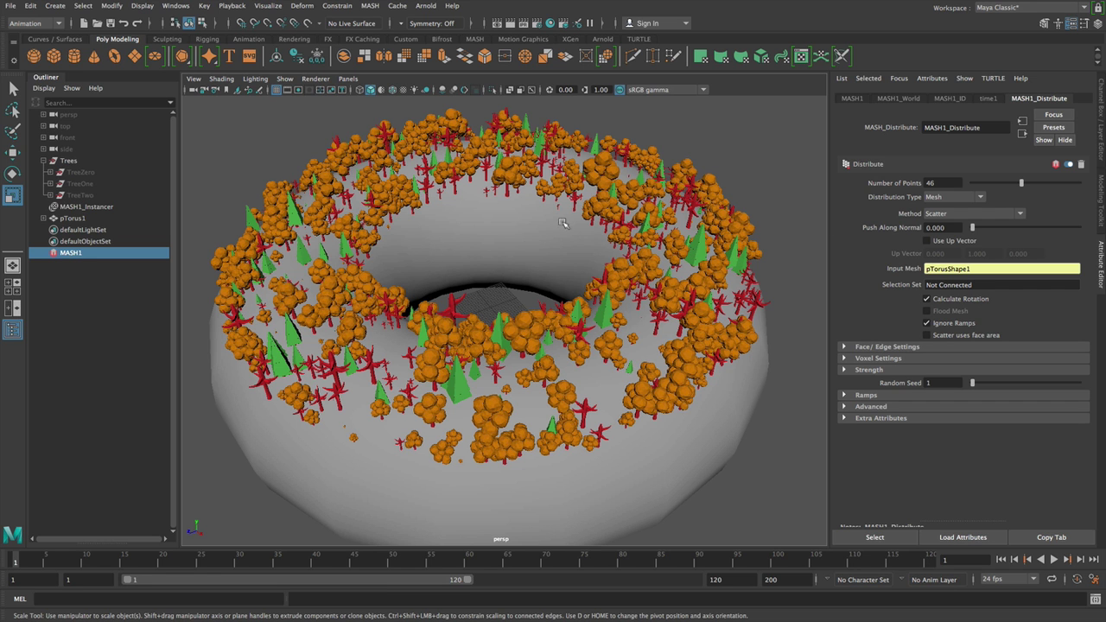
mouse_move(447, 264)
left_mouse_down("alt")
mouse_move(432, 247)
mouse_move(459, 277)
mouse_move(457, 253)
mouse_move(481, 233)
mouse_move(435, 250)
left_mouse_up("alt")
- Enable Ignore Slope for the World node's ground mesh and inspect the trees around the torus
left_click(901, 98)
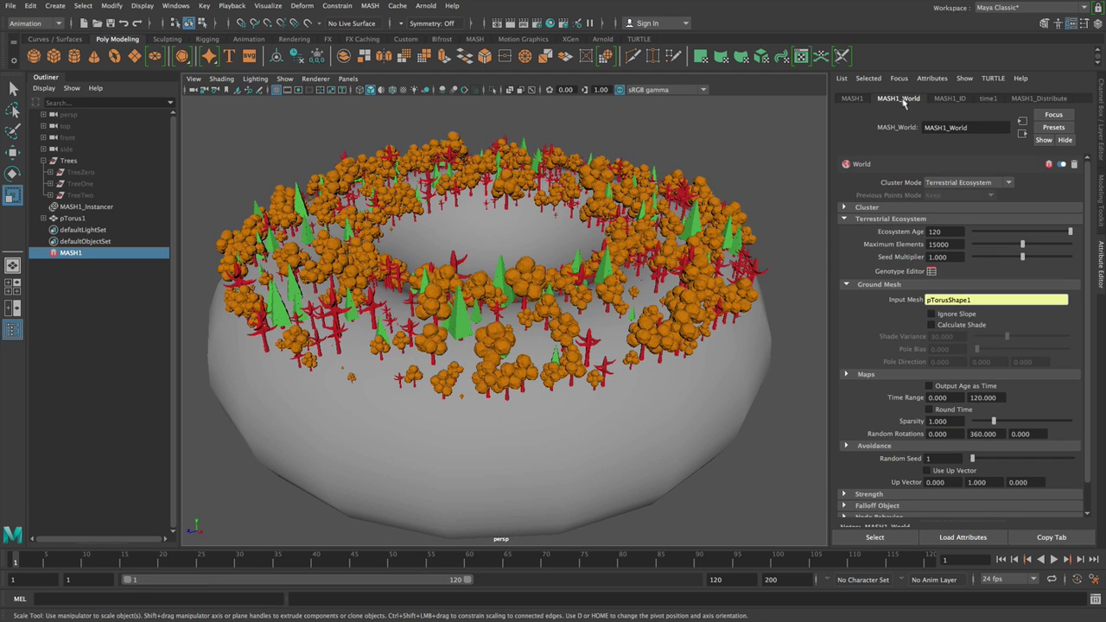
left_click(947, 315)
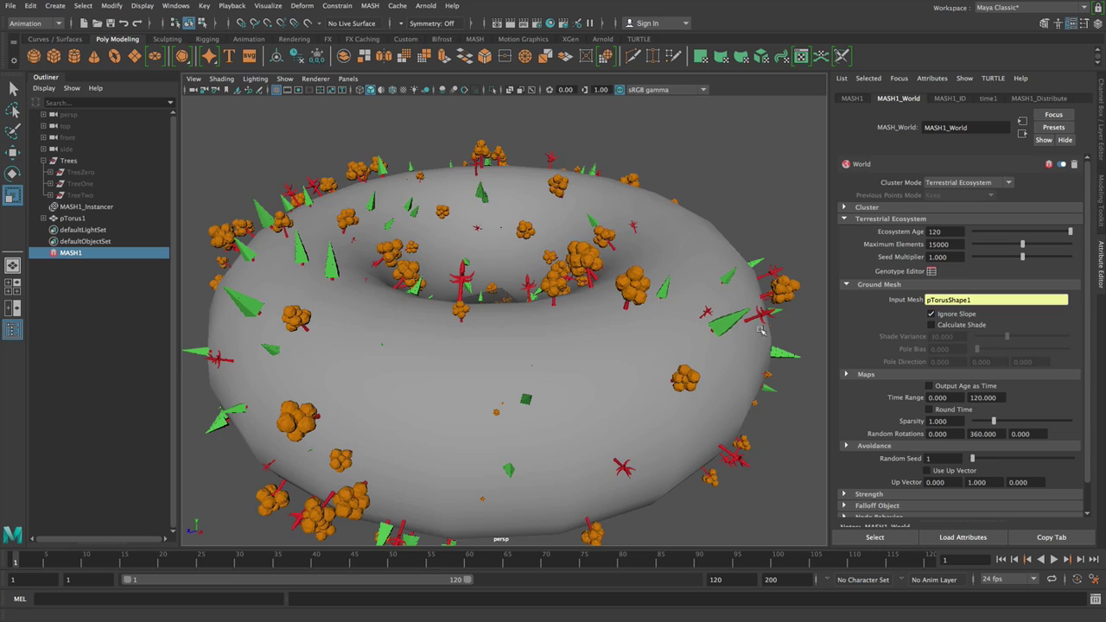
left_click_drag(761, 330, 635, 318, "alt")
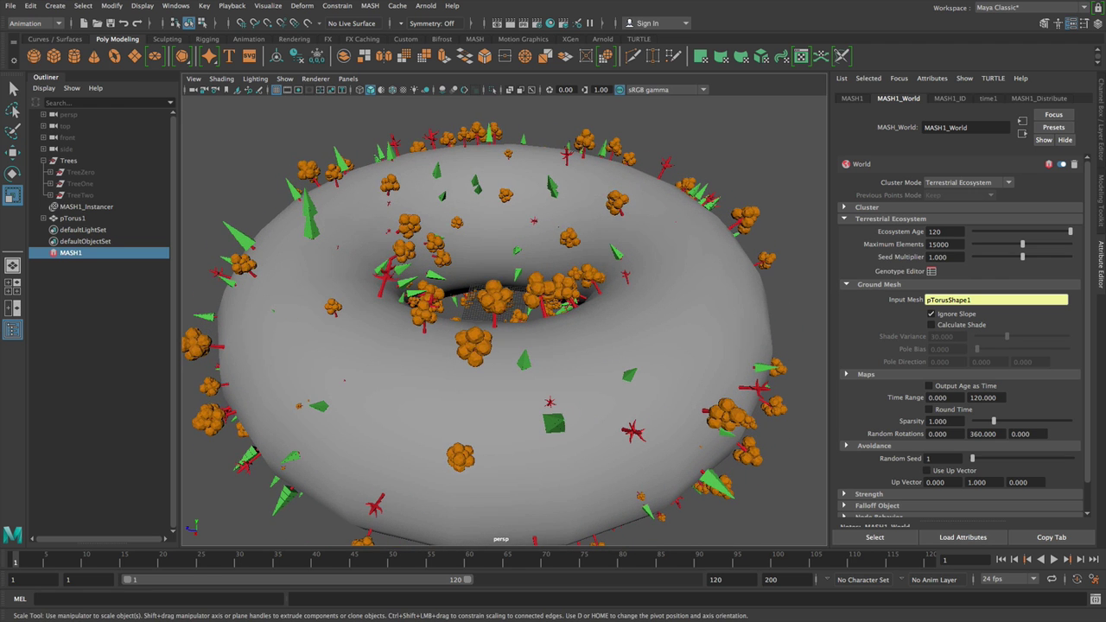
- Bring back the Genotype Editor and automatically set the model size of the Tree0 genotype
left_click_drag(347, 136, 420, 117)
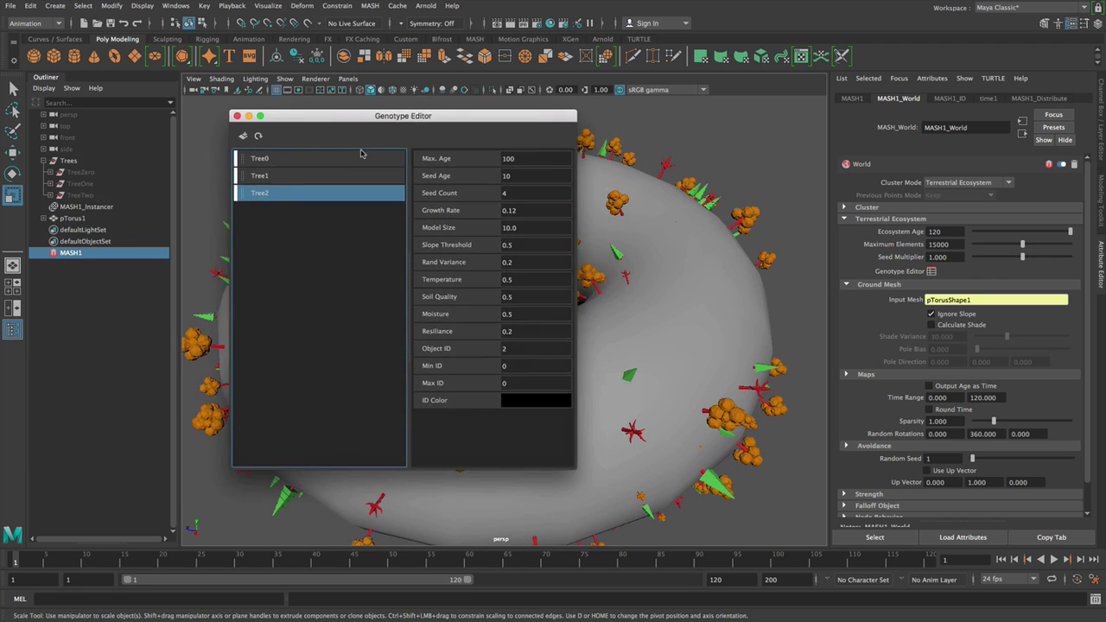
left_click(362, 157)
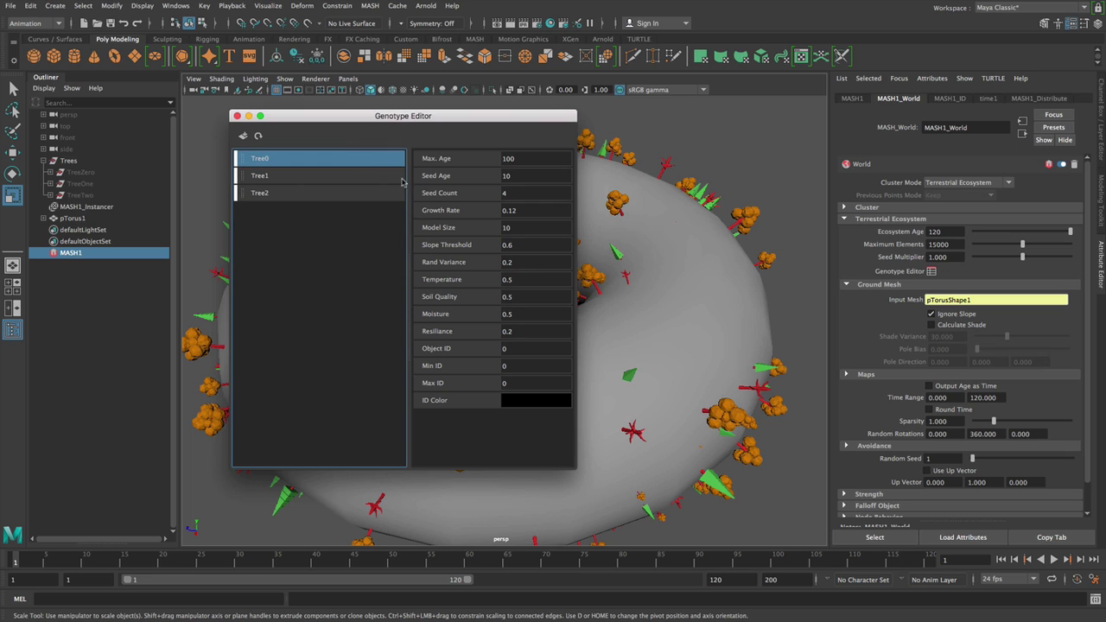
right_click(286, 161)
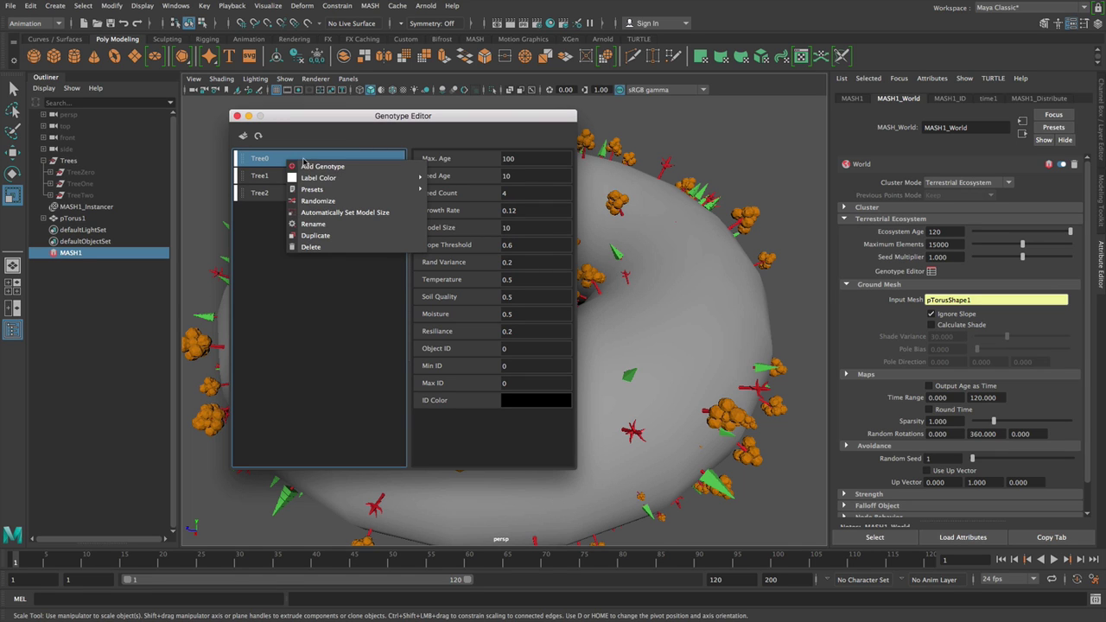
left_click(328, 213)
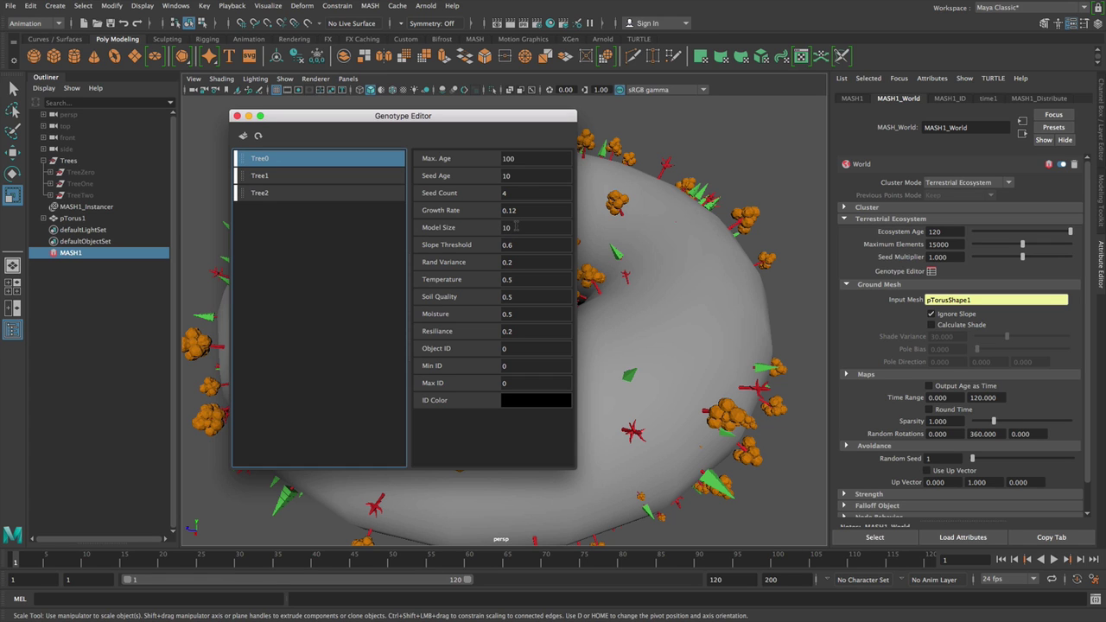
left_click(510, 227)
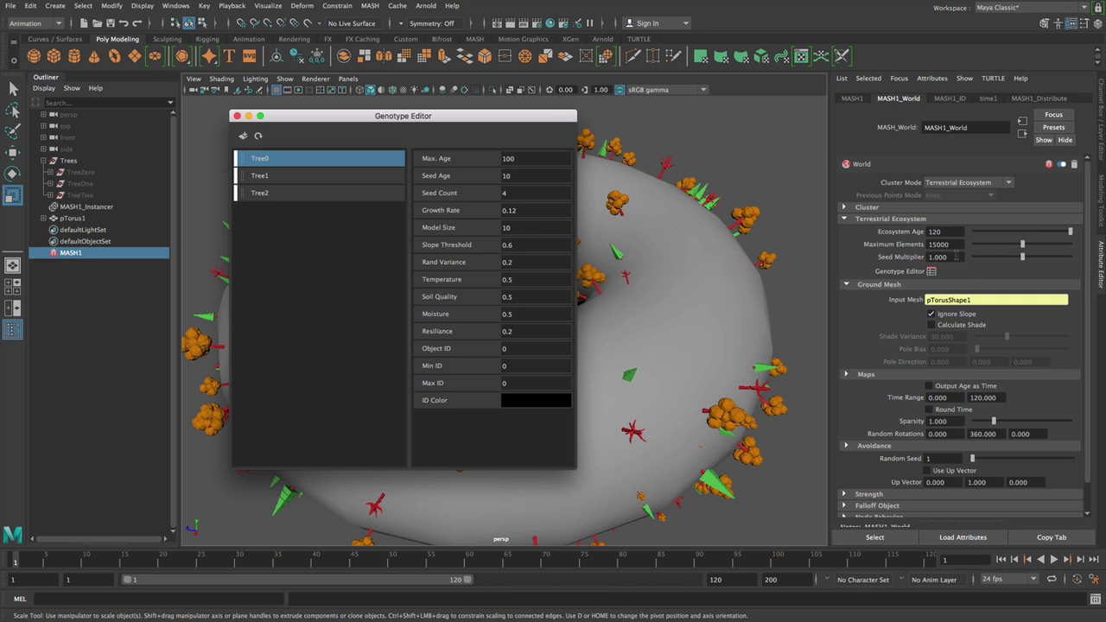
- Set the World node's Seed Multiplier to 3 and clear the Genotype Editor away to inspect the torus
left_click_drag(955, 256, 918, 257)
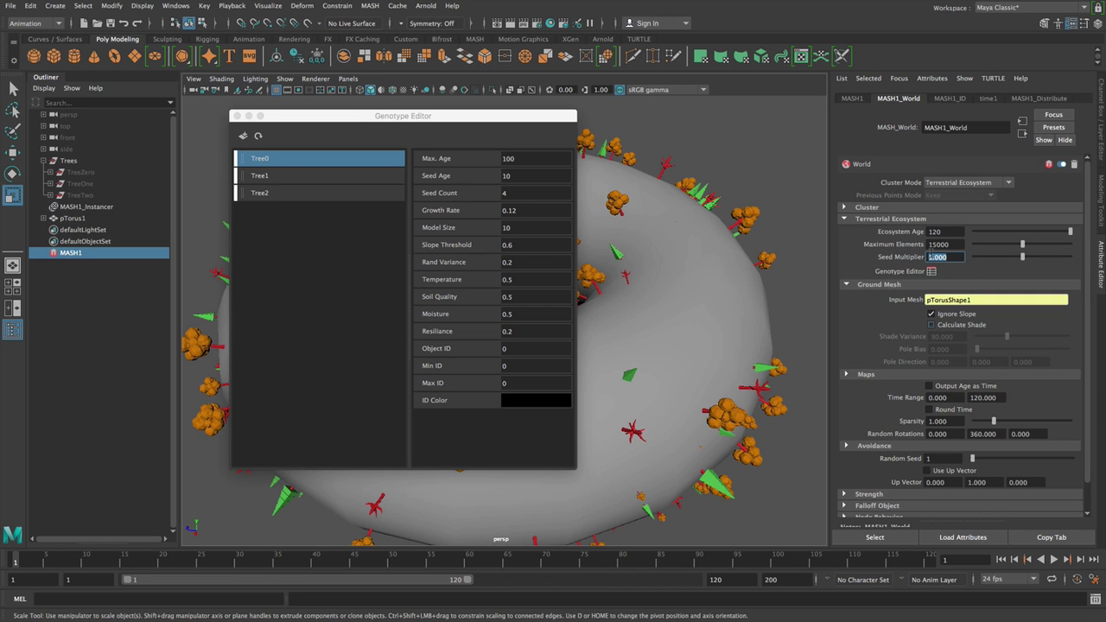
type("3")
key("Return")
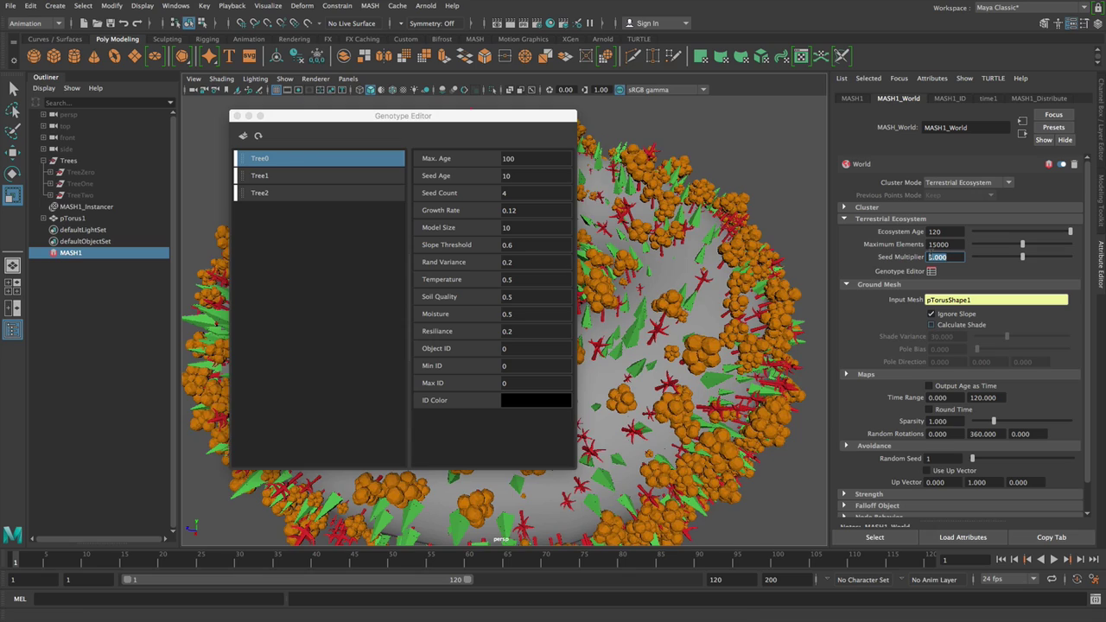
left_click_drag(487, 116, 2, 120)
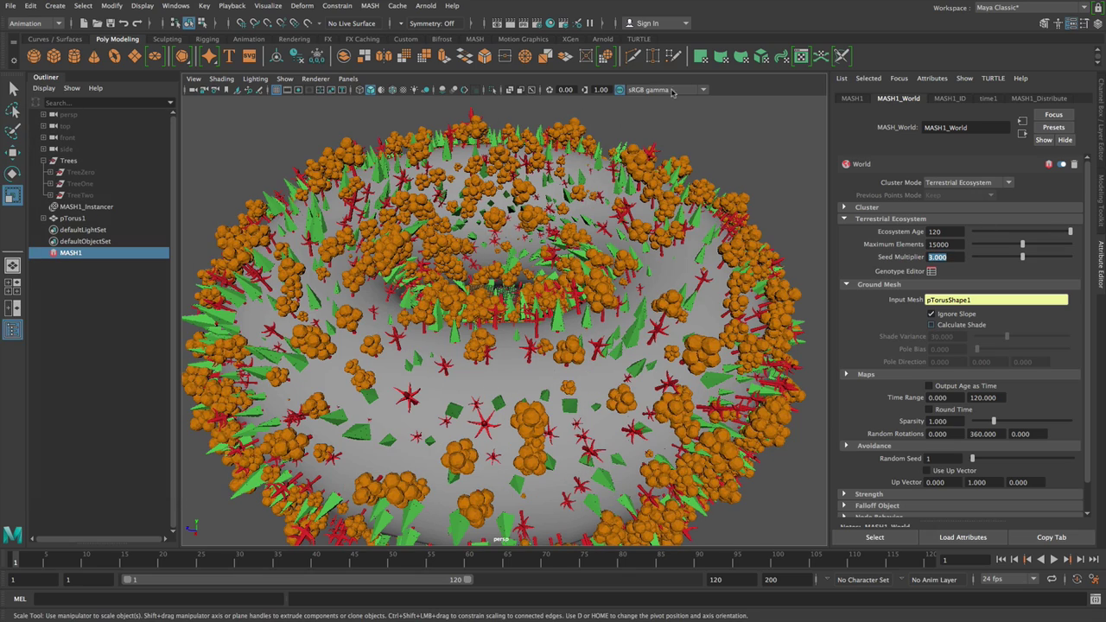
left_click_drag(668, 215, 863, 256, "alt")
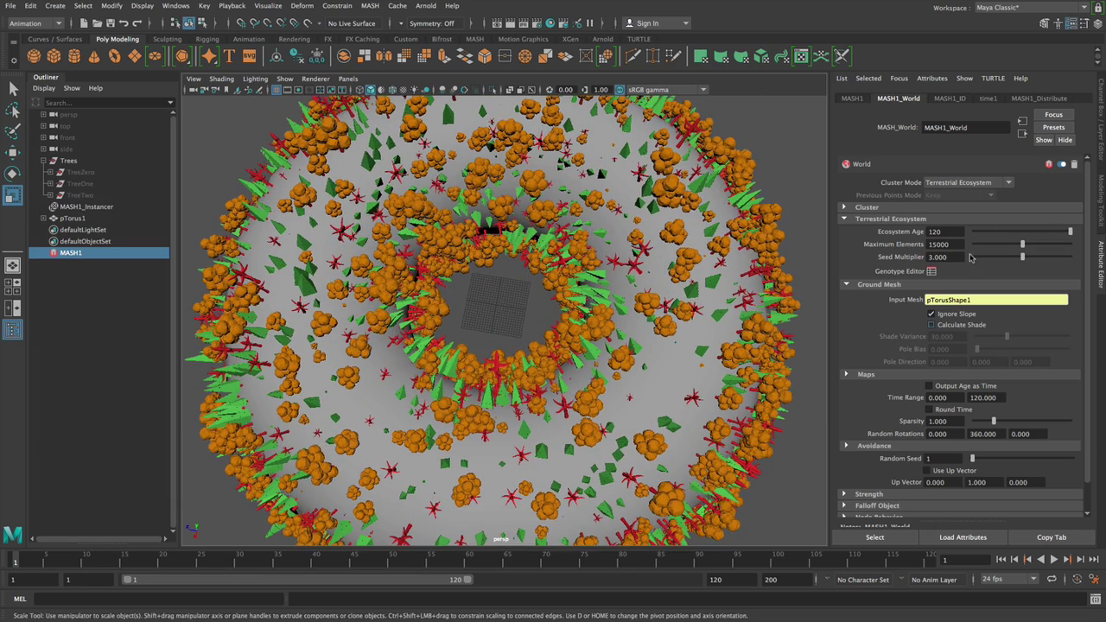
- Set the World node's Seed Multiplier to 5
left_click_drag(961, 257, 901, 253)
type("5")
key("Return")
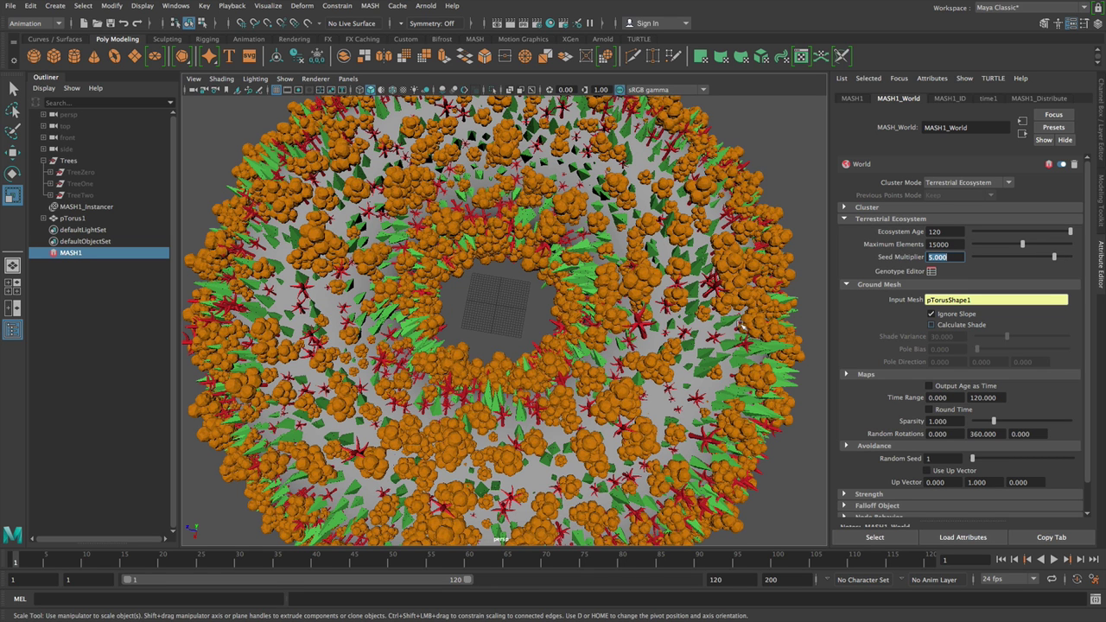
- Set the World node's Sparsity to 2 and inspect the tree spacing on the torus from several angles
left_click(954, 422)
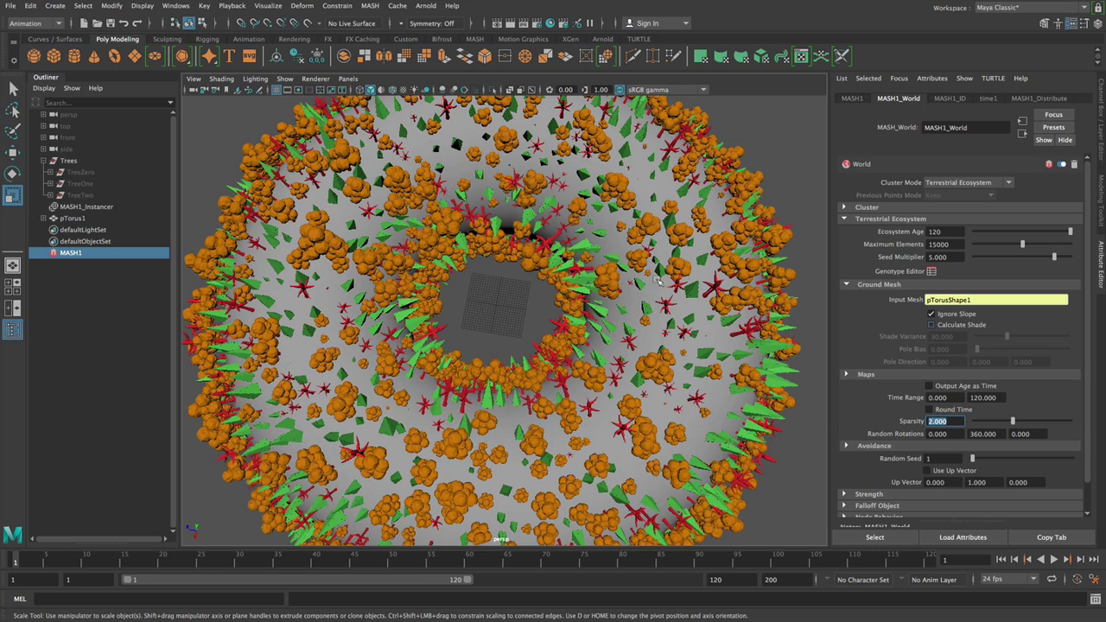
left_click_drag(628, 251, 657, 255, "alt")
right_click_drag(648, 260, 586, 263, "alt")
left_click_drag(585, 261, 588, 195, "alt")
right_click_drag(595, 254, 608, 270, "alt")
left_click_drag(607, 270, 692, 370, "alt")
right_click_drag(692, 369, 605, 285, "alt")
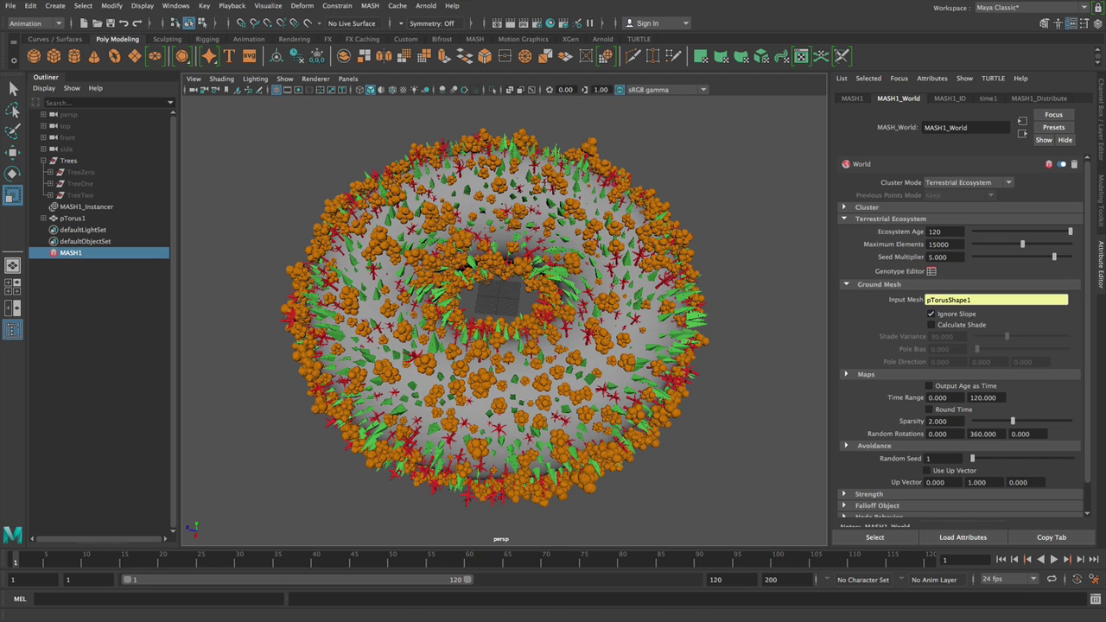
- Review the commands available for the Tree0 genotype in the Genotype Editor and the World node's Cluster settings
left_click(931, 270)
right_click(313, 156)
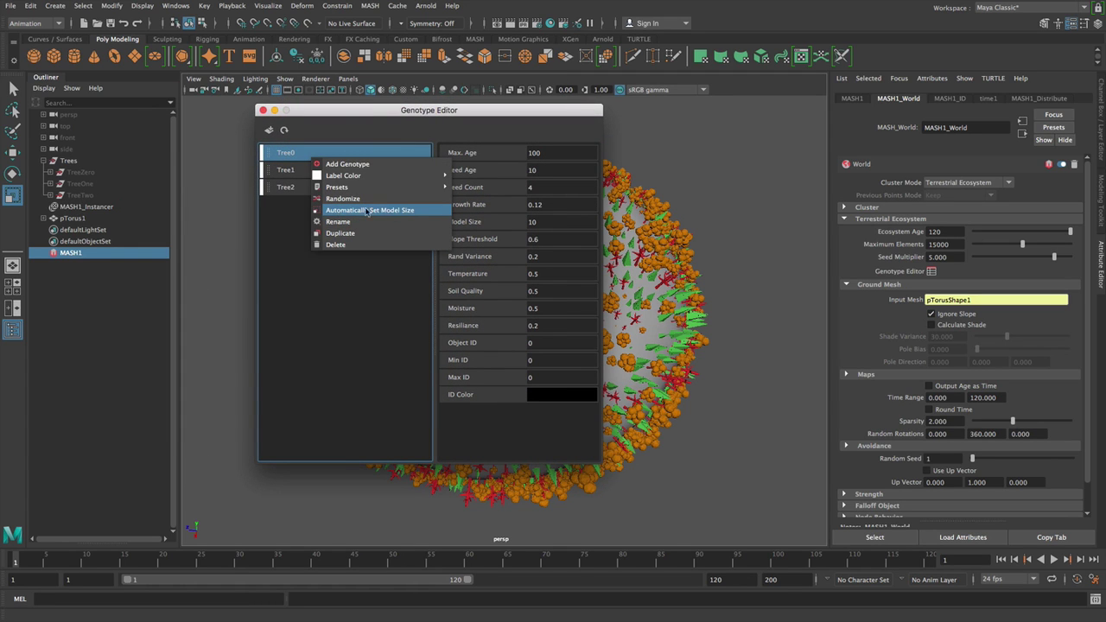
left_click(294, 214)
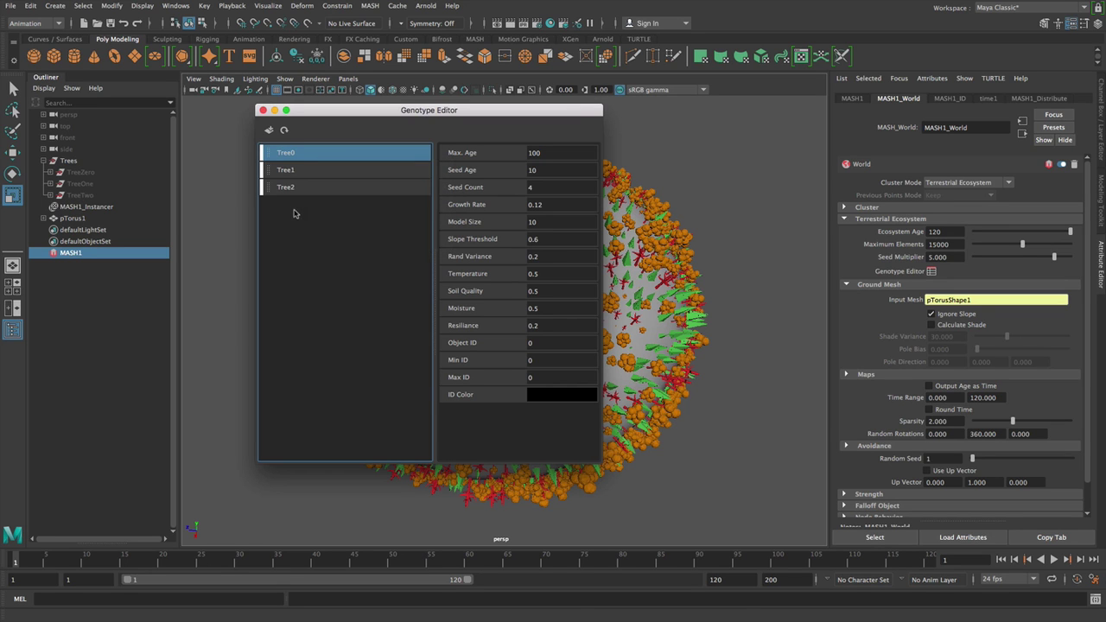
left_click(263, 111)
left_click(845, 208)
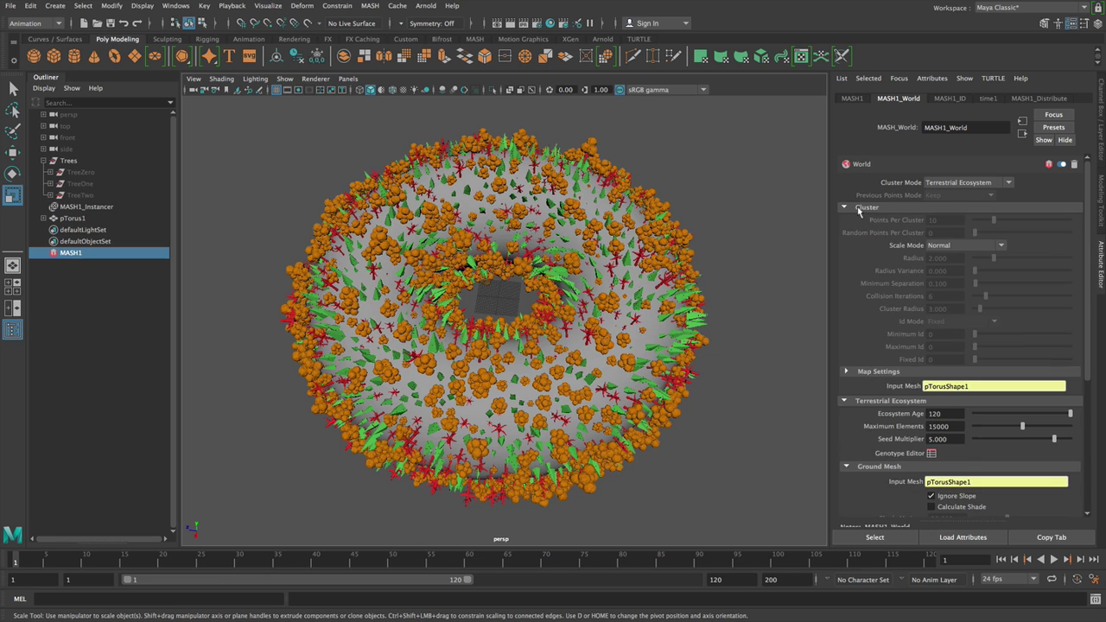
left_click(851, 207)
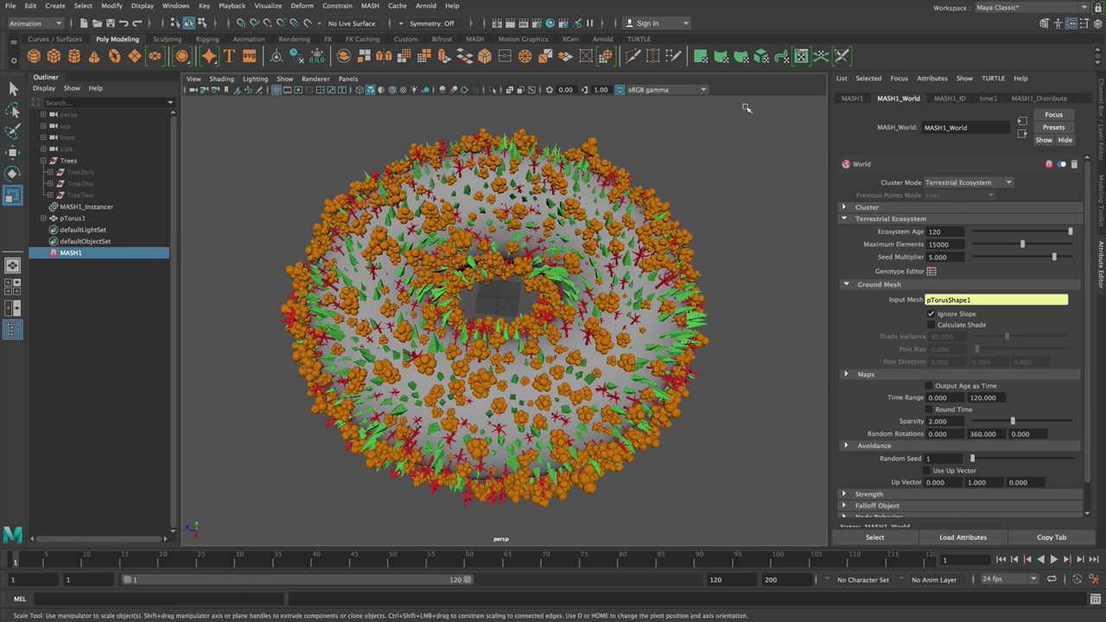